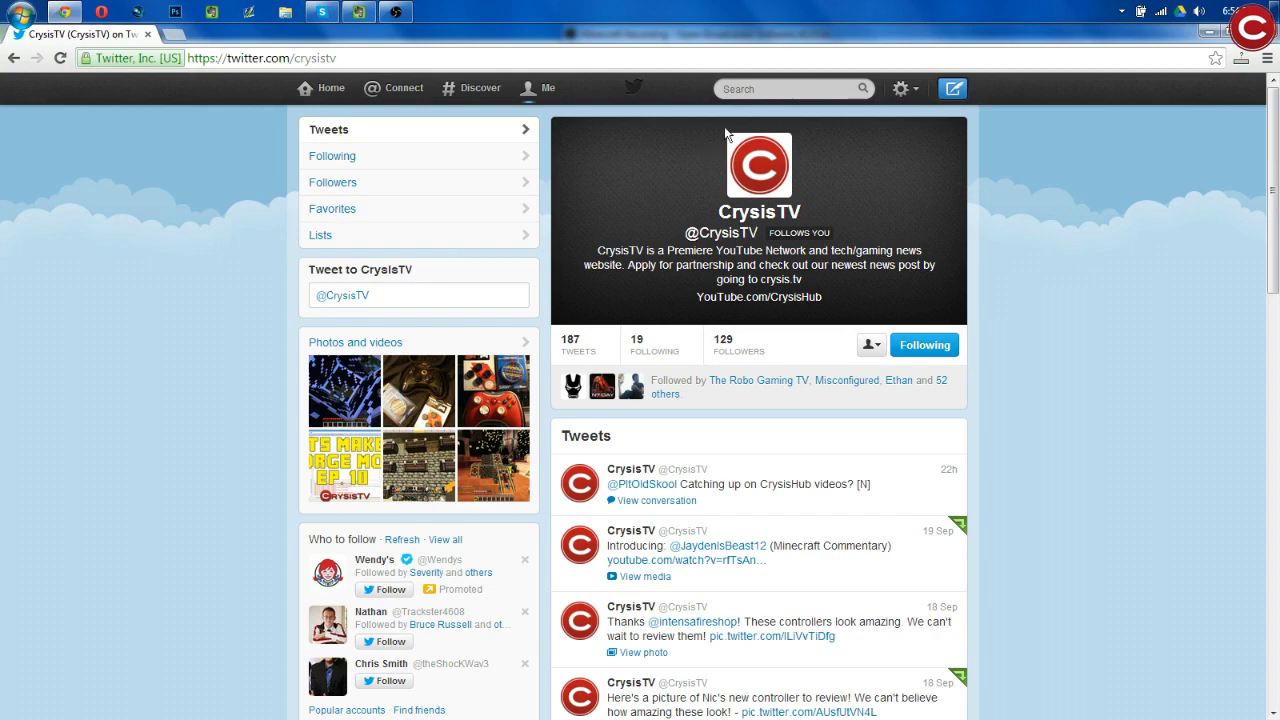
Capture the first CrysisTV tweet as a Gyazo screenshot.
left_click_drag(236, 35, 325, 68)
left_click(1012, 58)
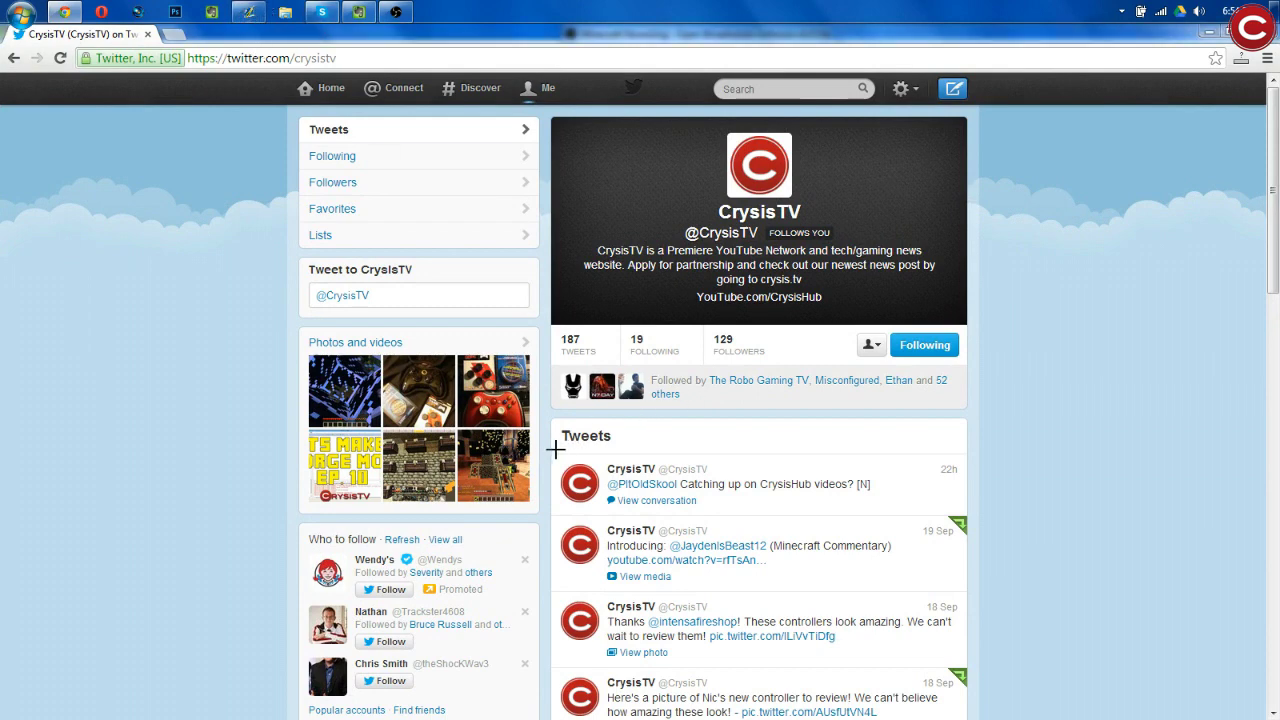
left_click_drag(552, 448, 966, 515)
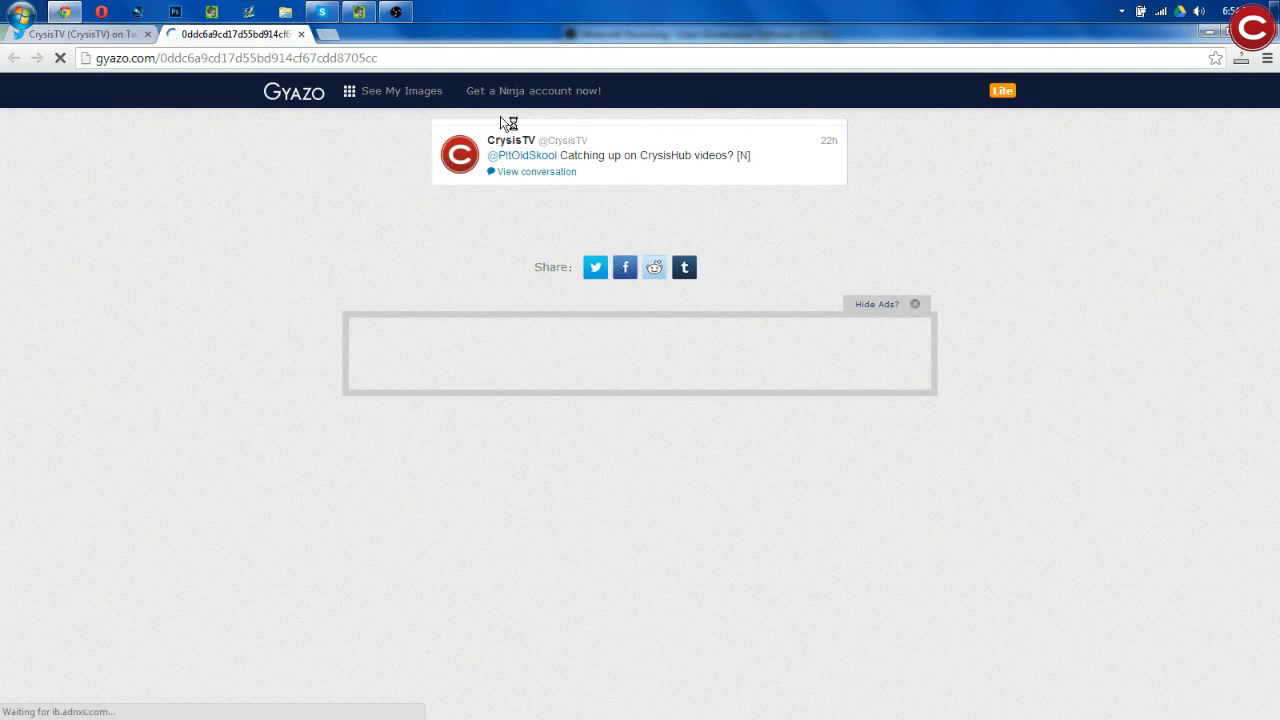
Save the captured tweet image as a PNG on the Desktop.
right_click(537, 147)
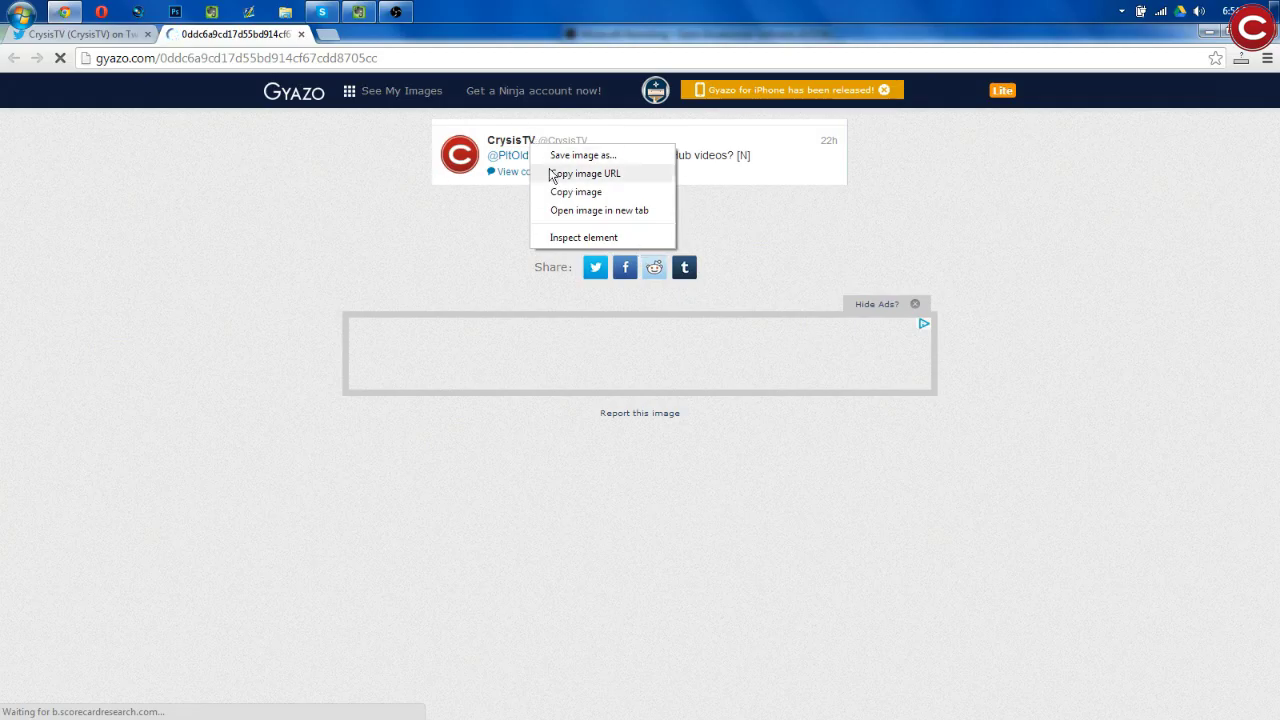
left_click(484, 181)
right_click(508, 143)
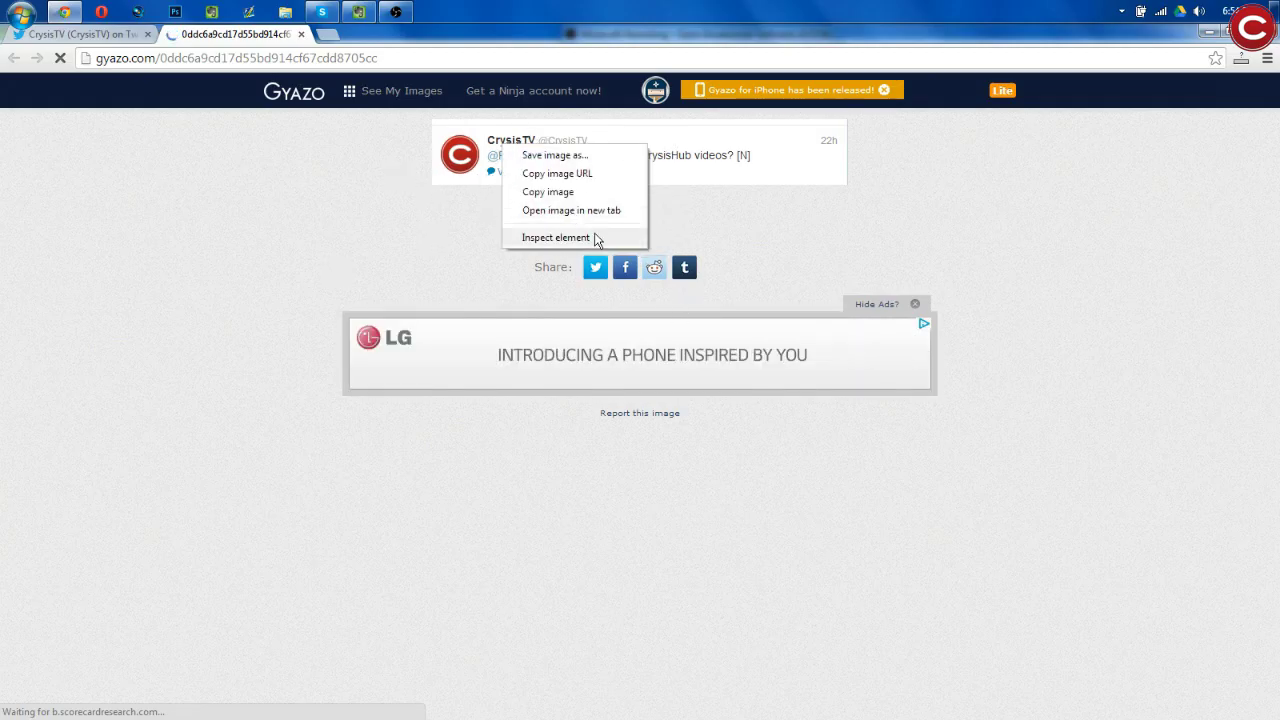
left_click(540, 157)
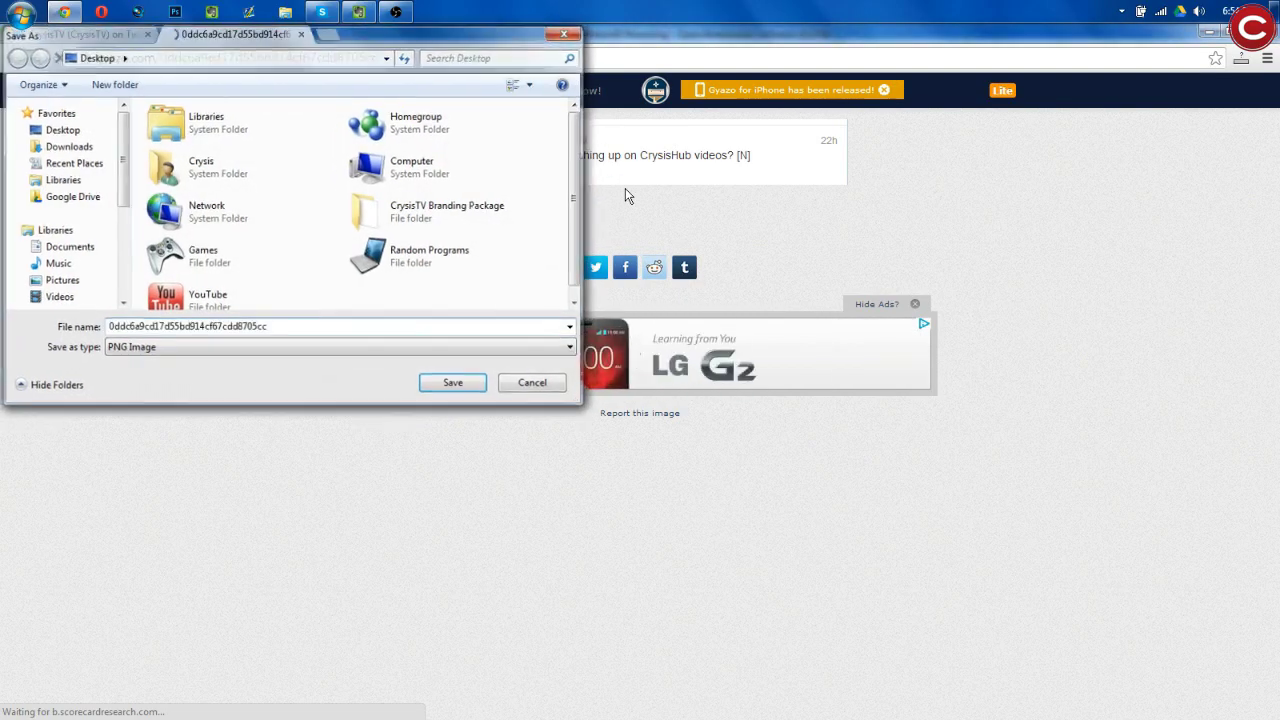
key("Return")
Close the Gyazo image page and return to Photoshop.
right_click(474, 145)
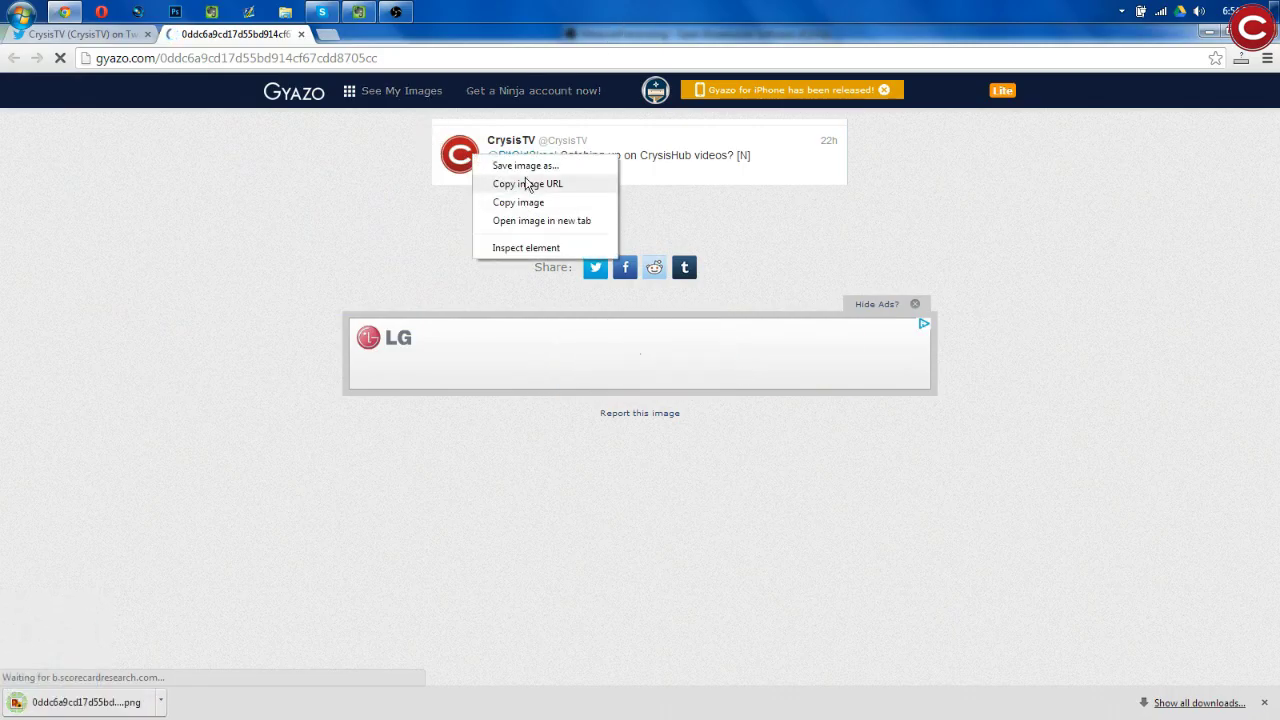
left_click(317, 154)
left_click(301, 34)
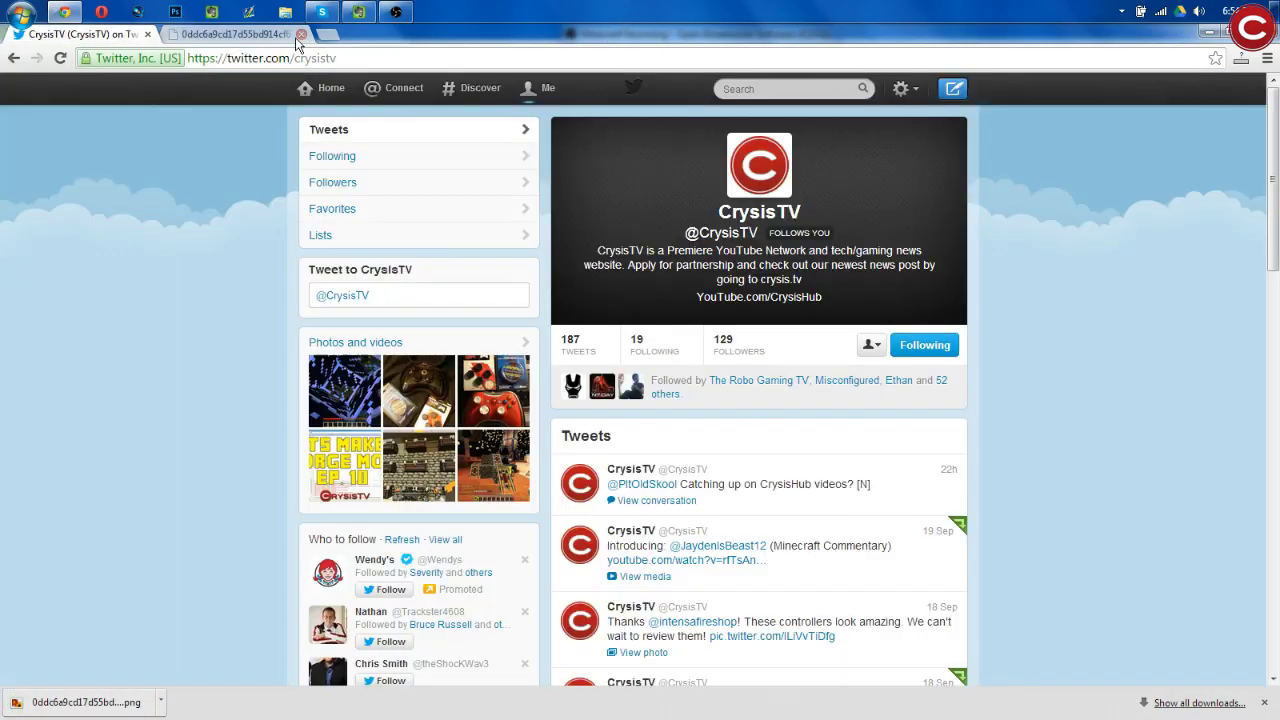
left_click(174, 13)
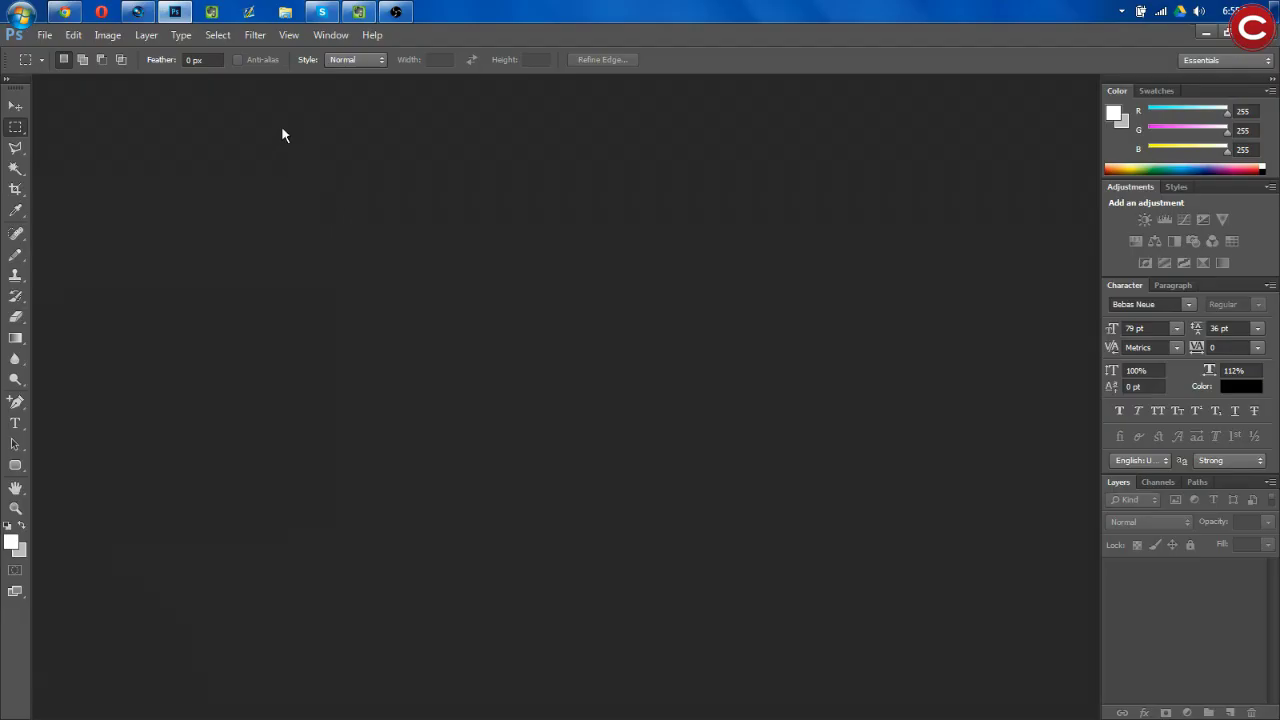
Create a new 1280 × 720 white document using the Film & Video HDV 720p preset.
left_click(45, 35)
left_click(55, 48)
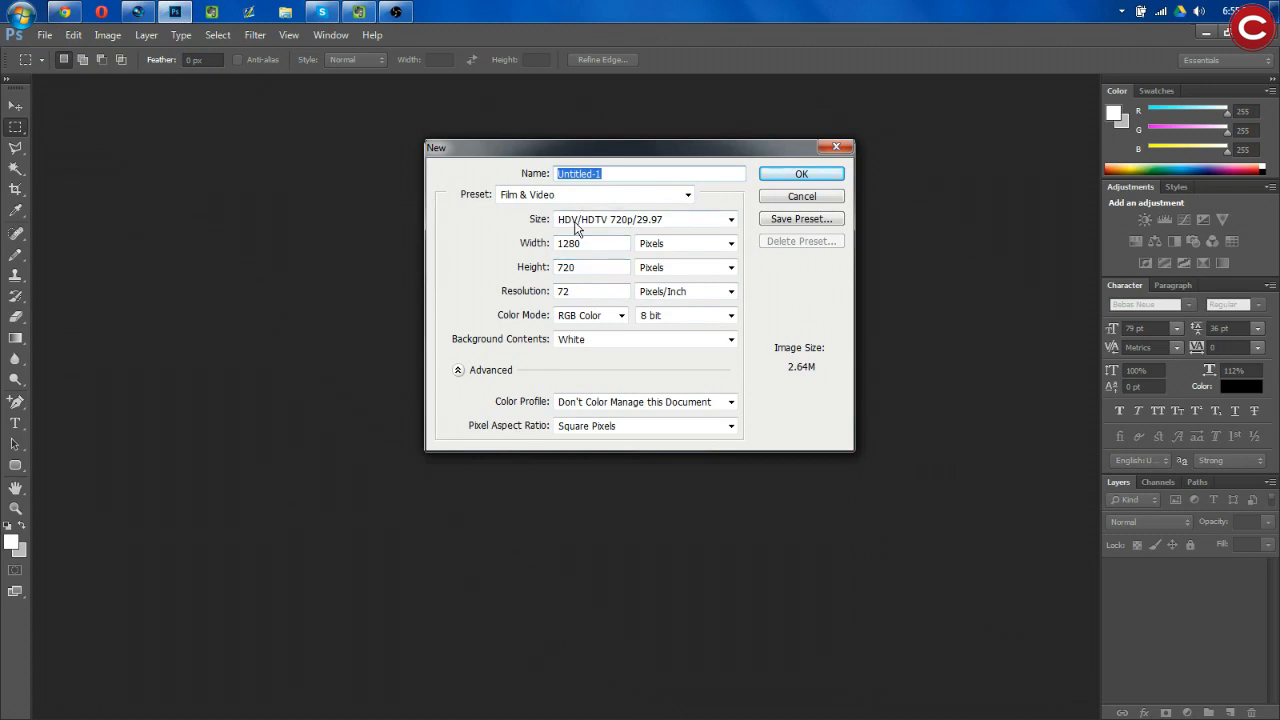
left_click(801, 174)
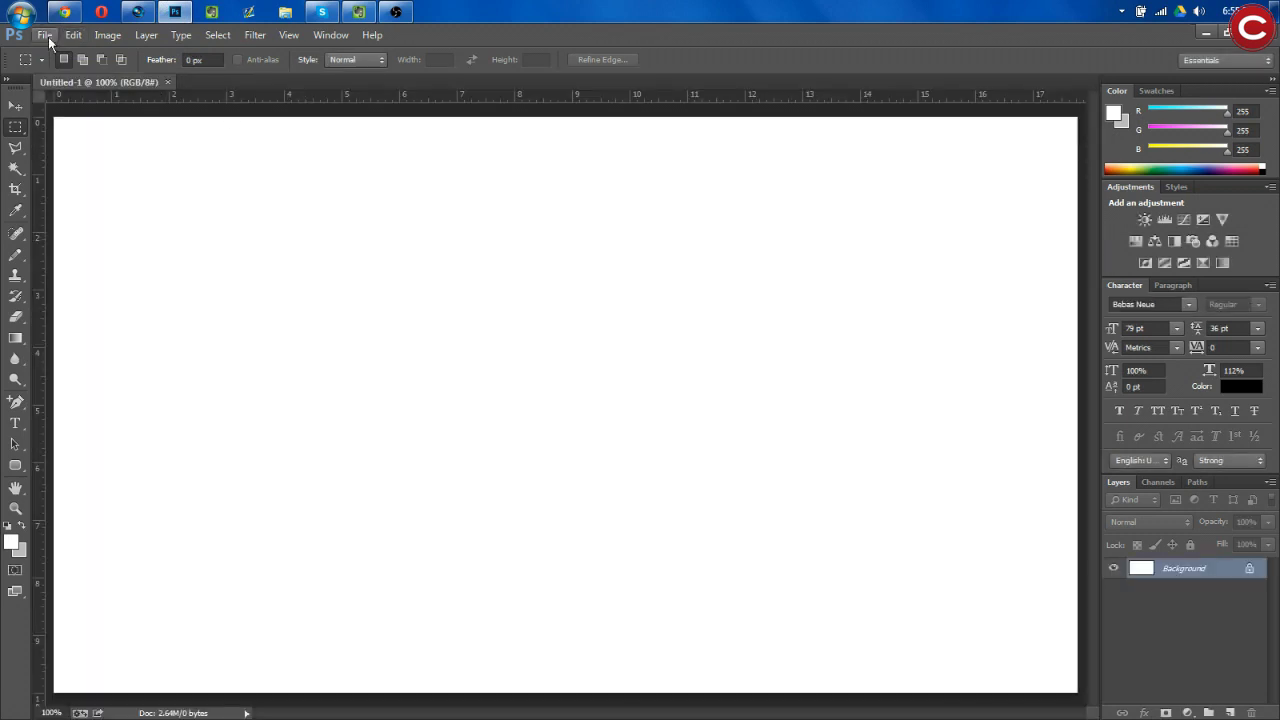
left_click(45, 35)
Open the saved tweet PNG from the Desktop.
left_click(60, 68)
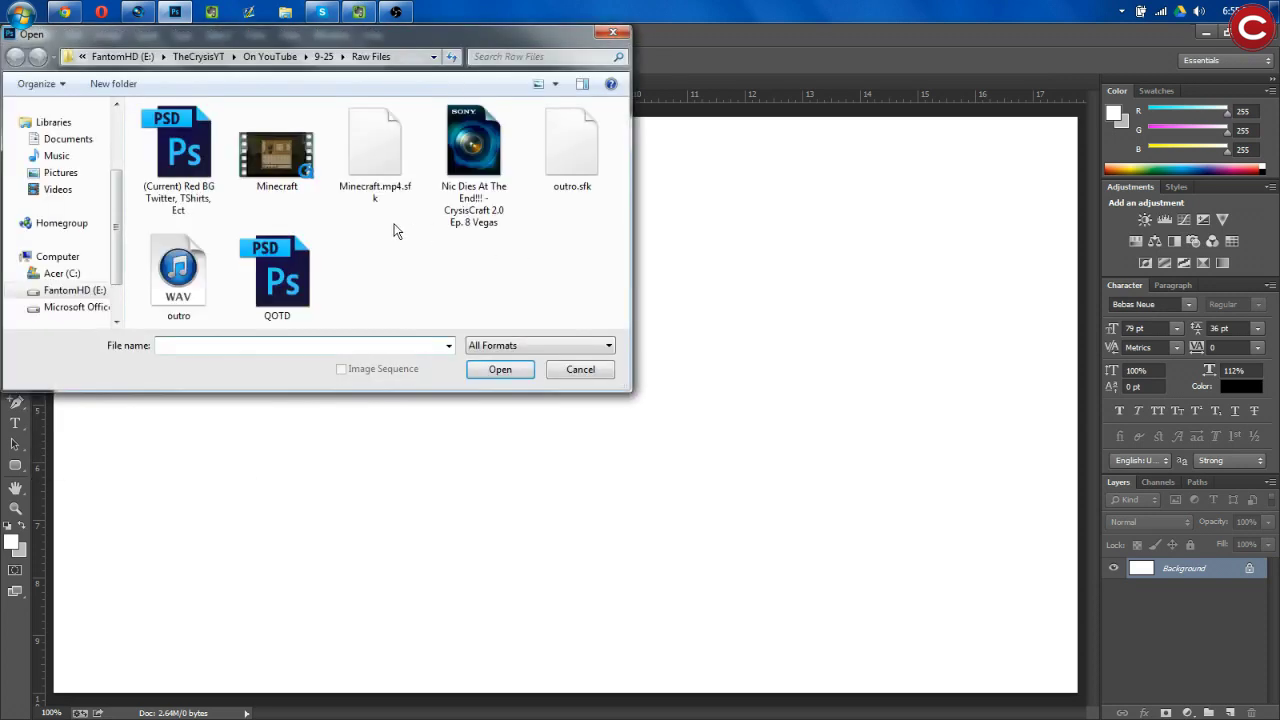
scroll(91, 160, "up", 2)
left_click(60, 129)
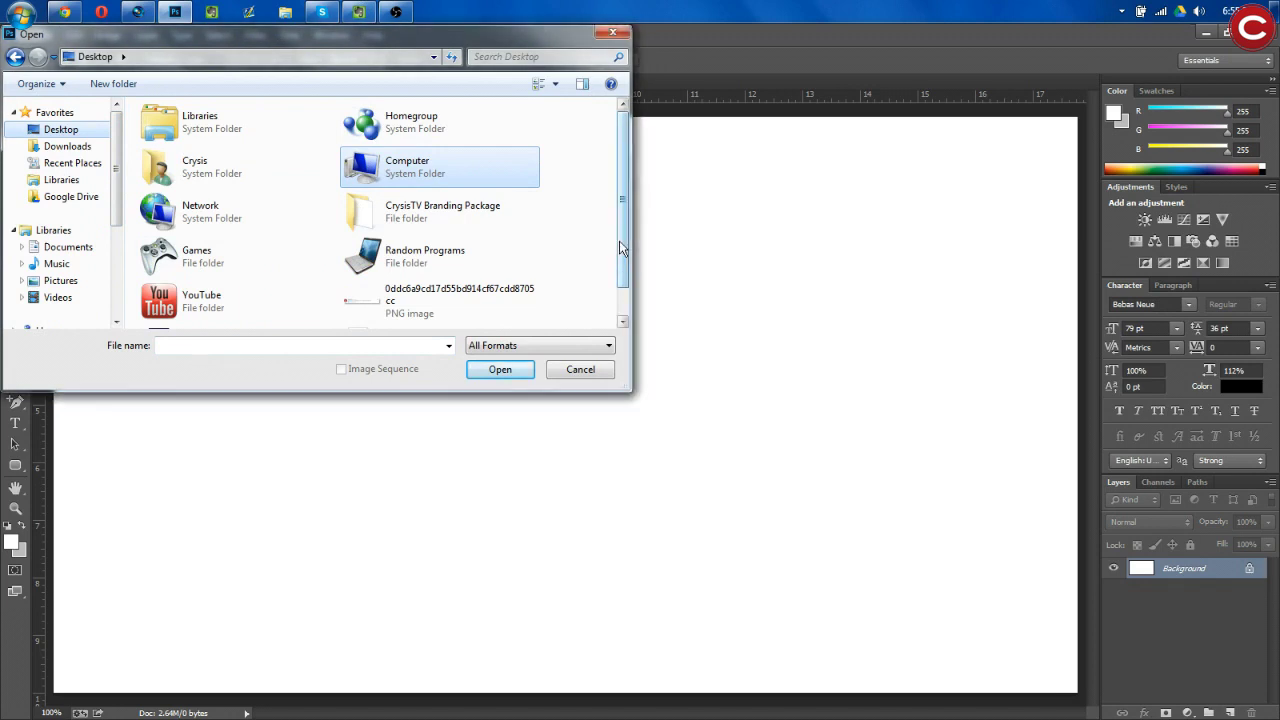
left_click_drag(621, 248, 609, 289)
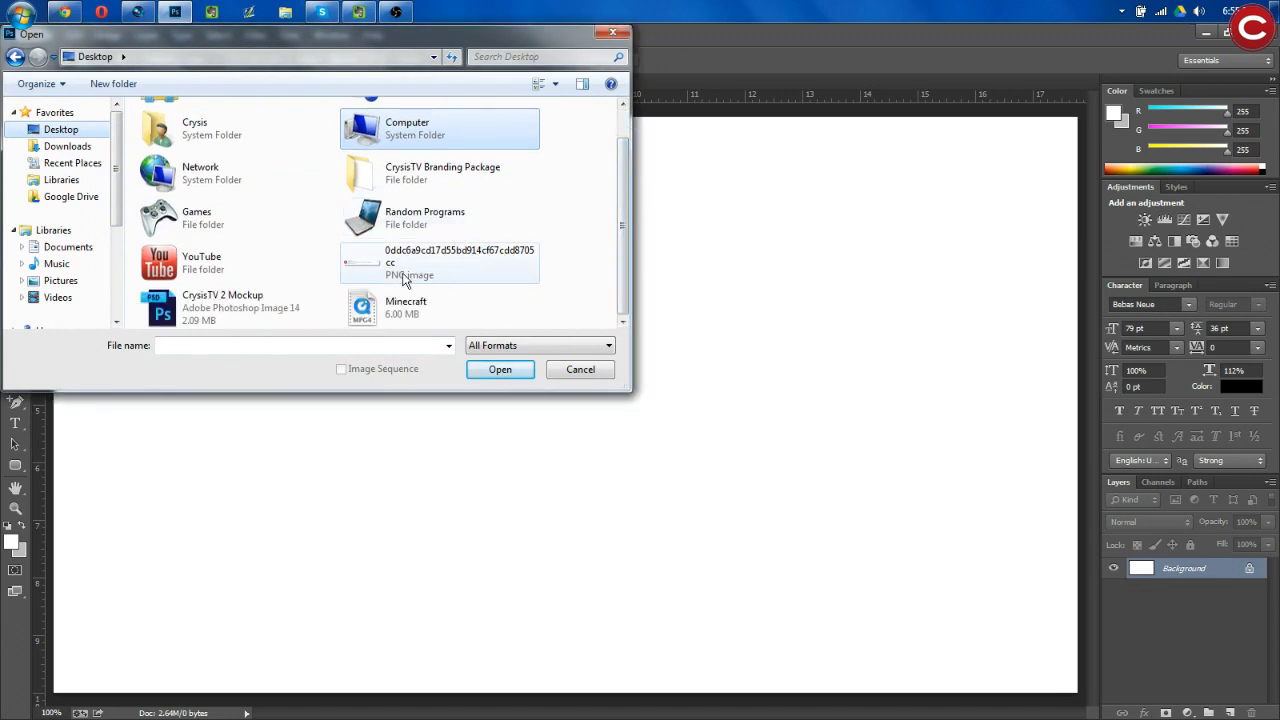
double_click(404, 280)
Select the whole tweet image and paste it into Untitled-1 as a new layer.
mouse_move(362, 367)
left_mouse_down()
mouse_move(326, 357)
mouse_move(341, 372)
left_mouse_up()
left_click(622, 293)
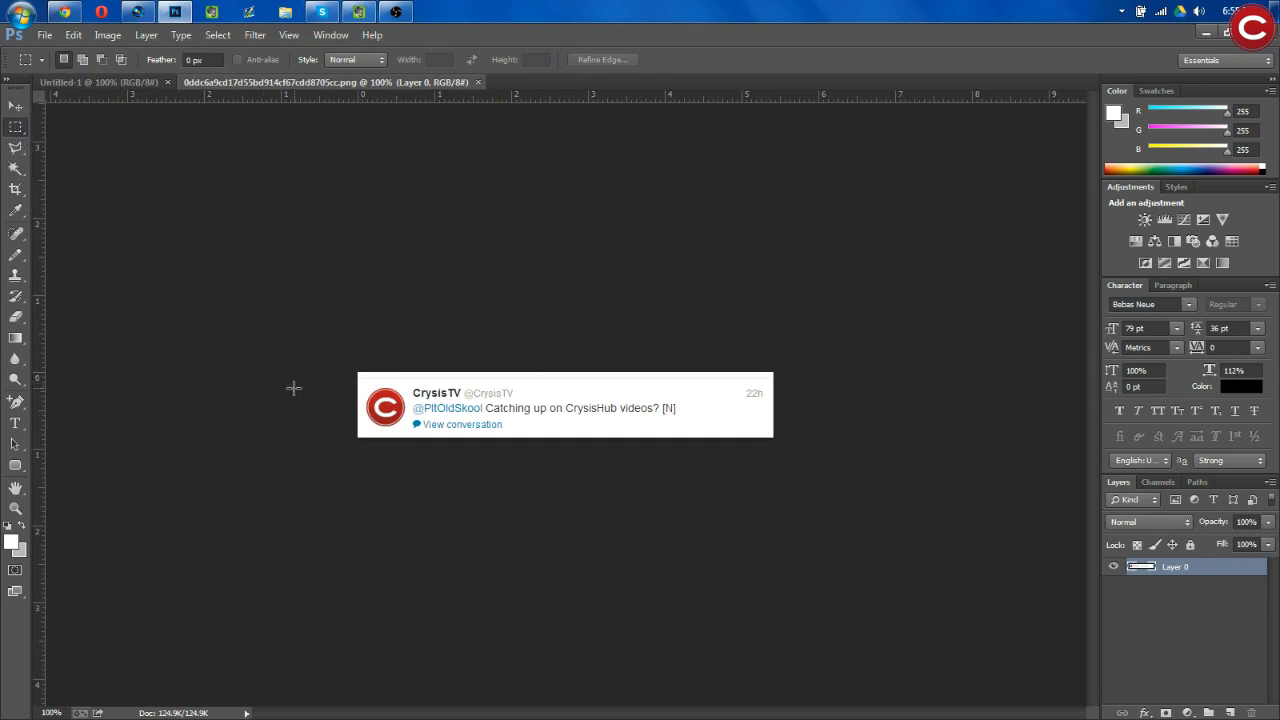
left_click_drag(352, 378, 990, 542)
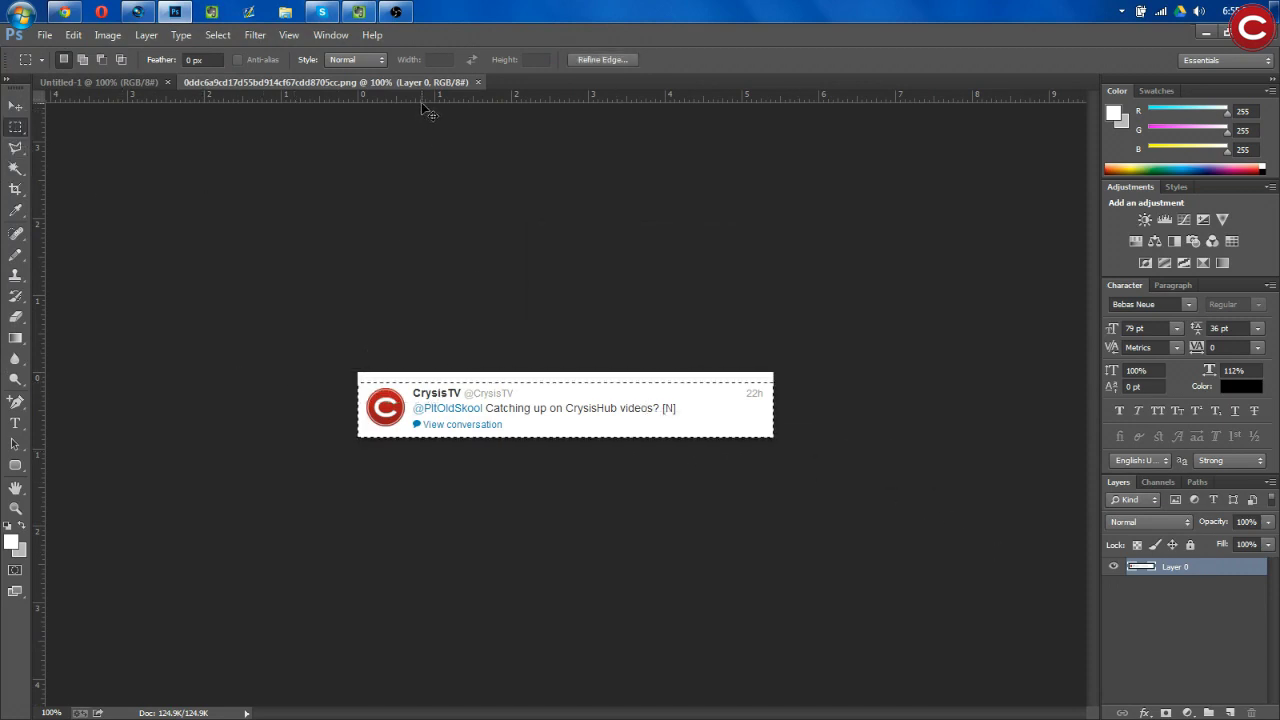
left_click(83, 83)
key("ctrl+v")
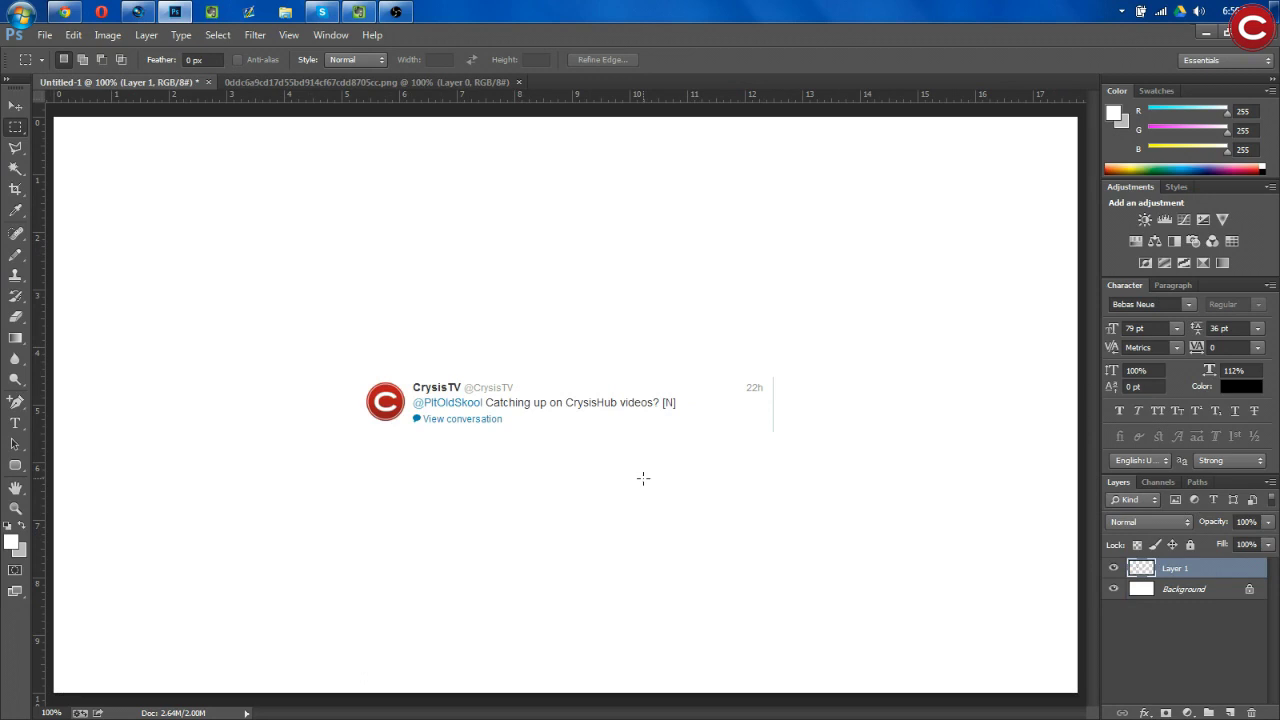
Nudge the pasted tweet down three steps with Free Transform and commit.
key("ctrl+t")
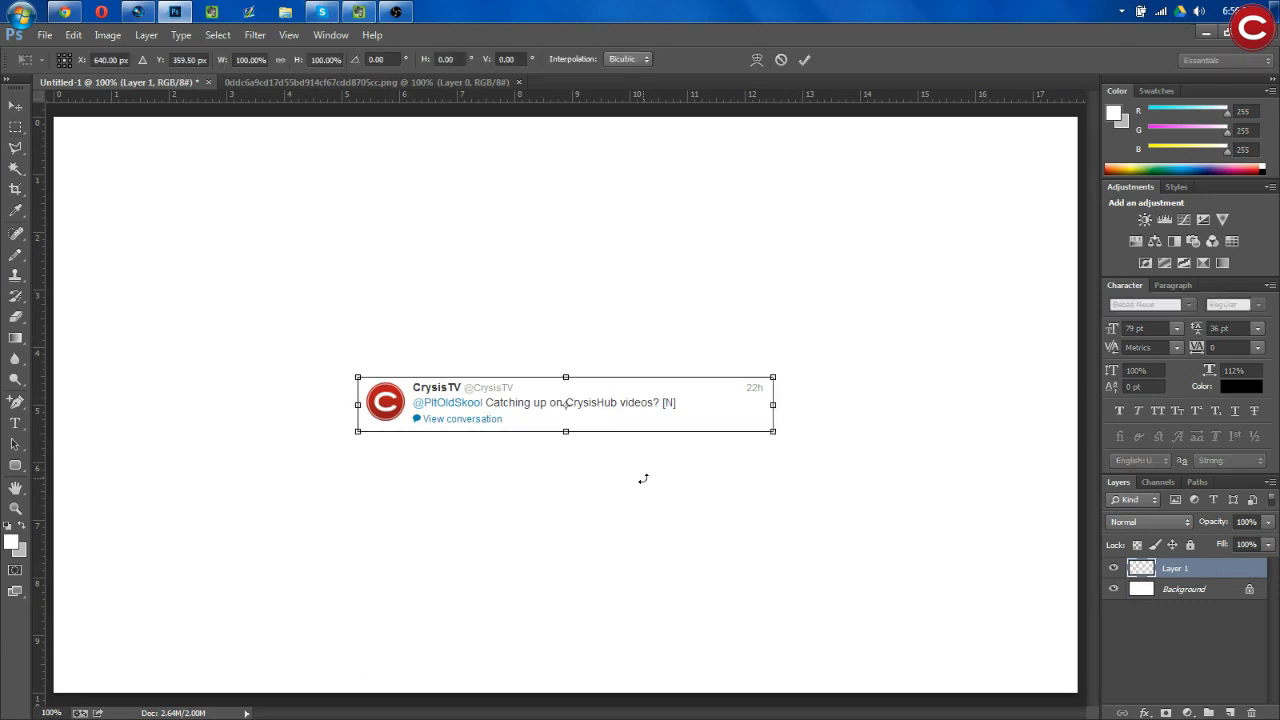
key("Down")
key("Down")
key("Down")
key("Down")
key("Down")
key("Down")
key("Down")
key("Down")
key("Down")
key("Down")
key("Down")
key("Down")
key("Down")
key("Down")
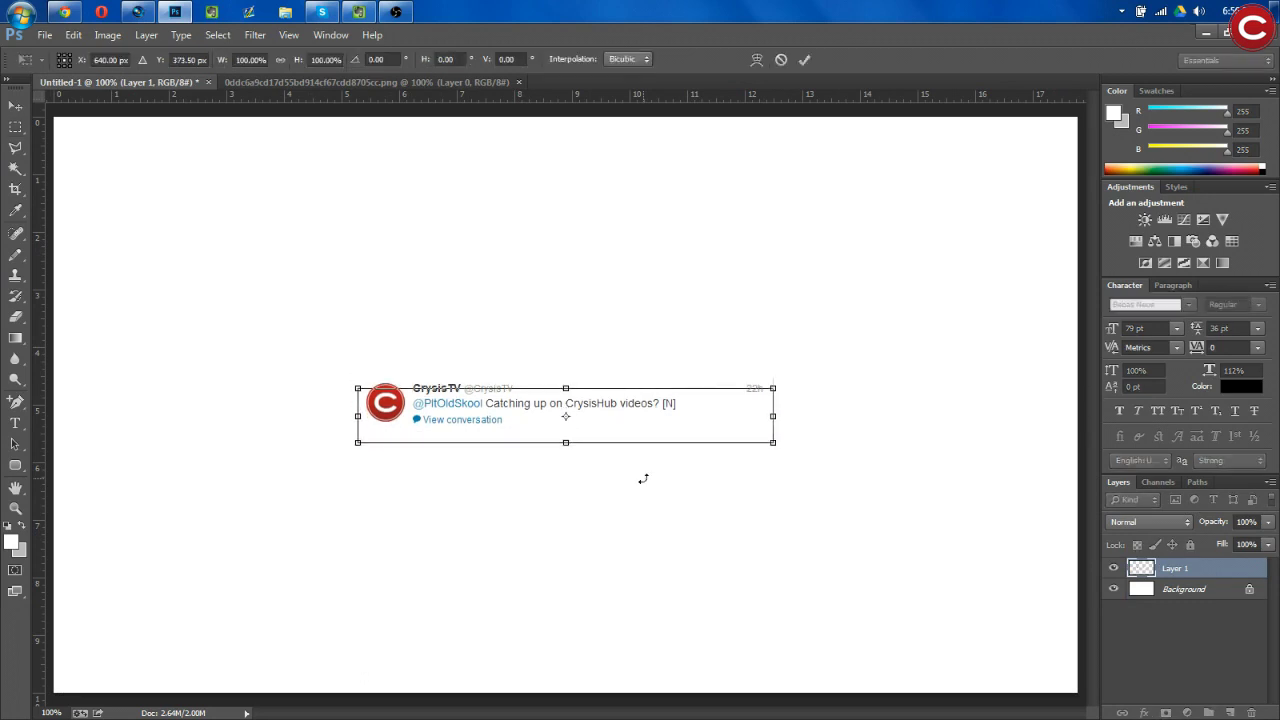
key("Down")
key("Down")
key("Down")
key("Down")
key("Down")
key("Down")
key("Down")
key("Down")
key("Down")
key("Down")
key("Down")
key("Down")
key("Down")
key("Down")
key("Down")
key("Down")
key("Down")
key("Down")
key("Down")
key("Down")
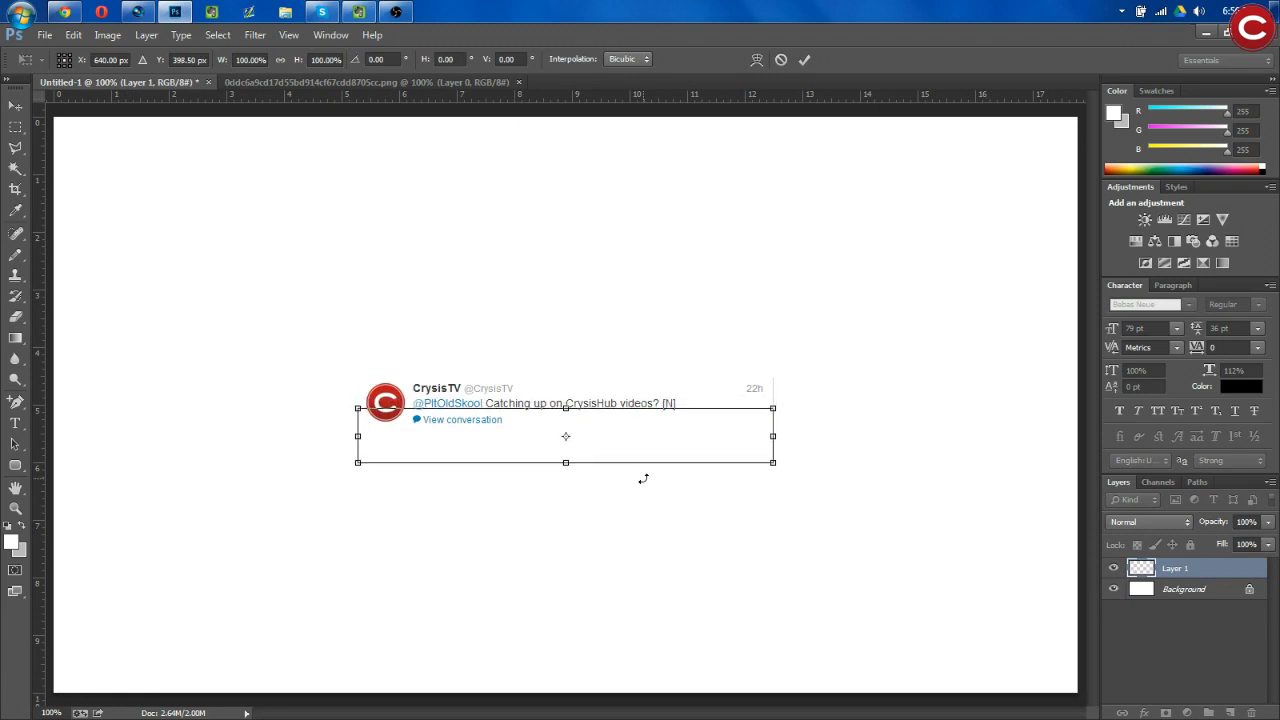
key("Down")
key("Down")
key("Down")
key("Down")
key("Down")
key("Down")
key("Down")
key("Return")
Nudge the tweet down twelve more steps to near the canvas bottom and commit.
key("m")
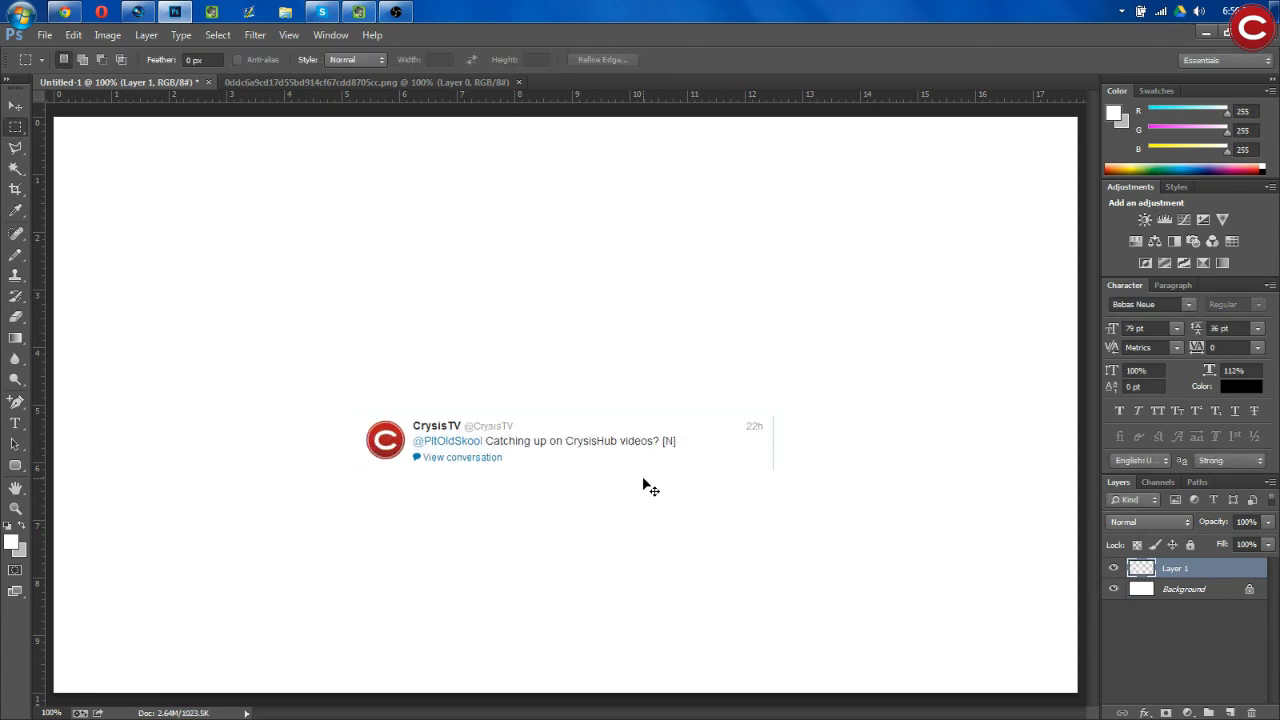
key("ctrl+t")
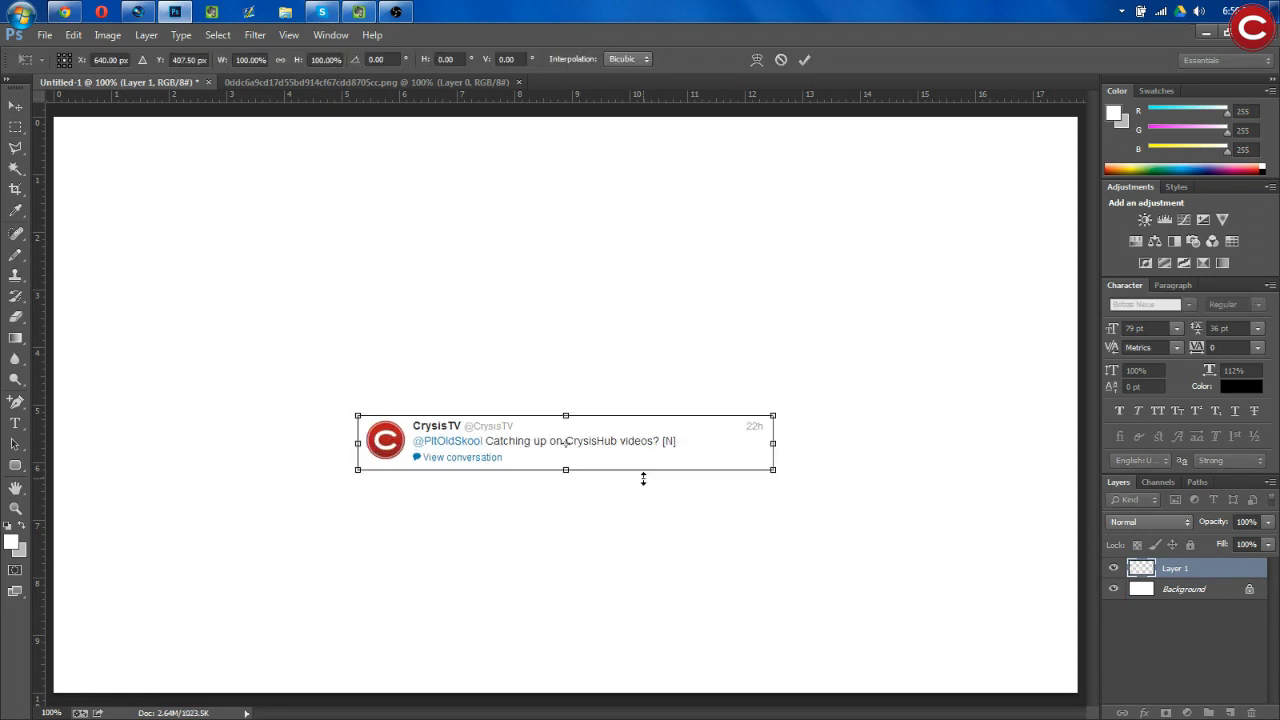
key("Down")
key("Down")
key("Down")
key("Down")
key("Down")
key("Down")
key("Down")
key("Down")
key("Down")
key("Down")
key("Down")
key("Down")
key("Down")
key("Down")
key("Down")
key("Down")
key("Down")
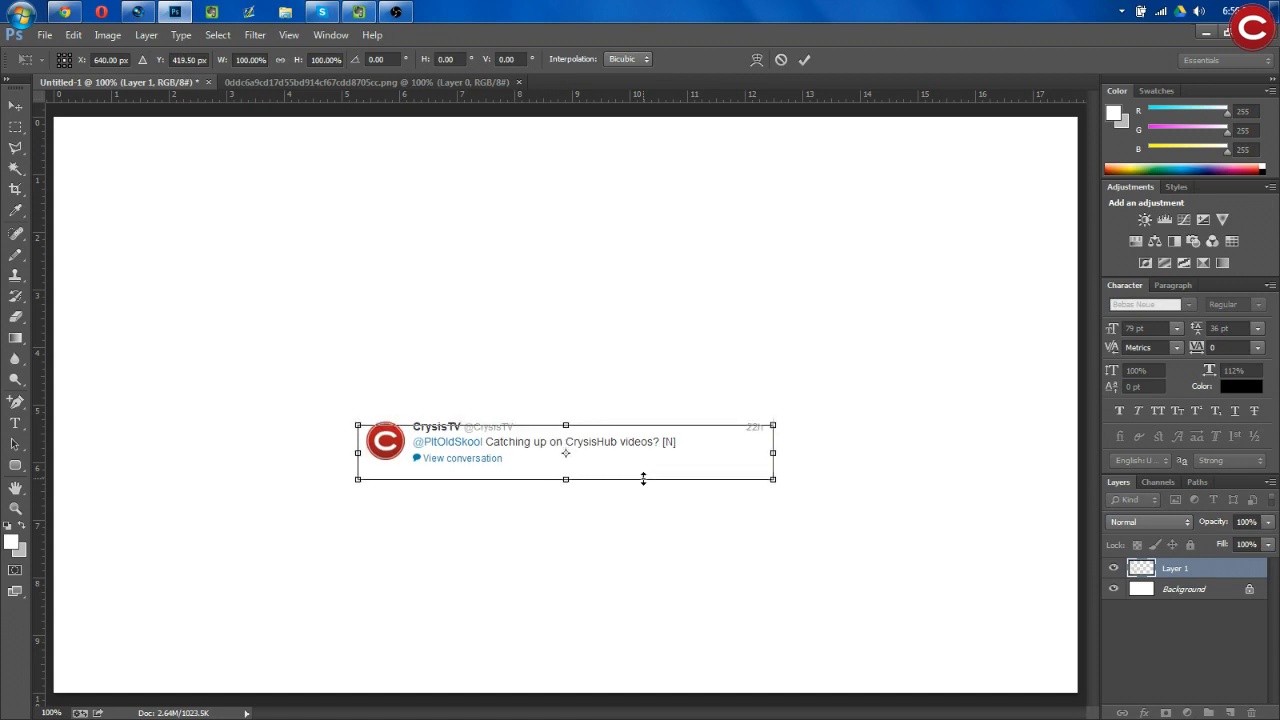
key("Down")
key("Down")
key("Down")
key("Down")
key("Down")
key("Down")
key("Down")
key("Down")
key("Down")
key("Down")
key("Down")
key("Down")
key("Down")
key("Down")
key("Down")
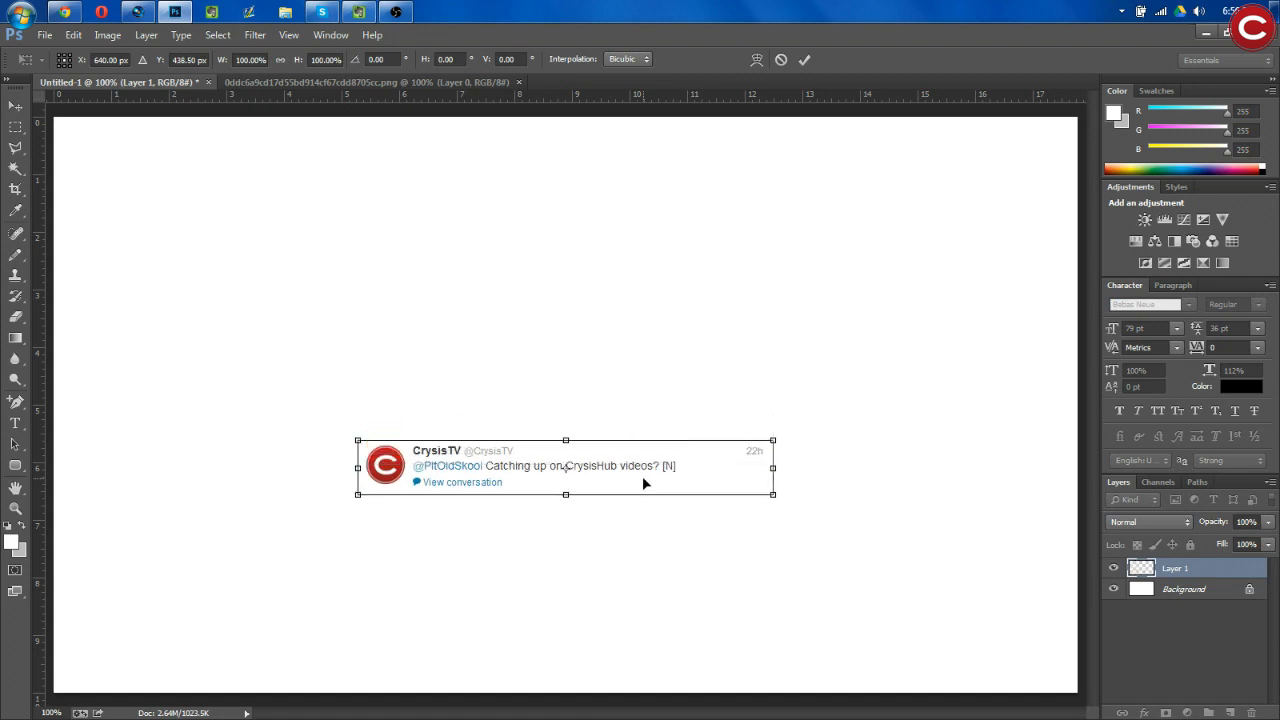
key("Down")
key("Down")
key("Down")
key("Down")
key("Down")
key("Down")
key("Down")
key("Down")
key("Down")
key("Down")
key("Down")
key("Down")
key("Down")
key("Down")
key("Down")
key("Down")
key("Down")
key("Down")
key("Down")
key("Down")
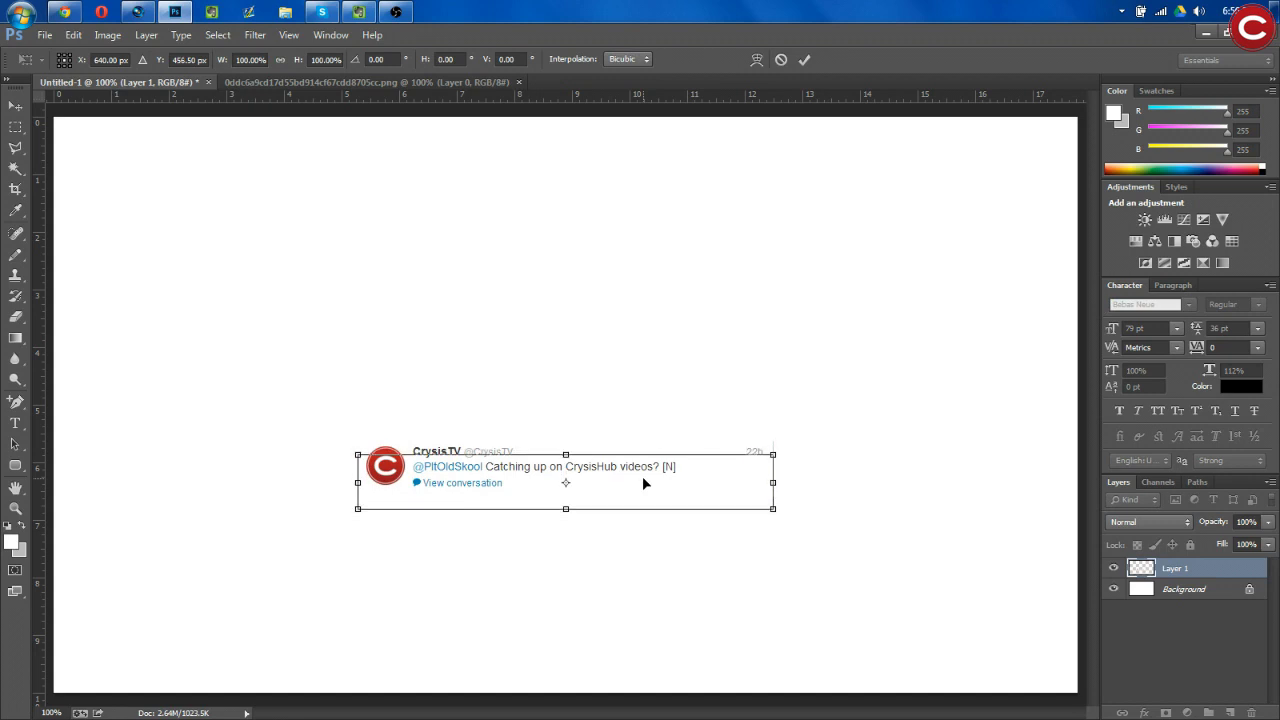
key("Down")
key("Down")
key("Down")
key("Down")
key("Down")
key("Down")
key("Down")
key("Down")
key("Down")
key("Down")
key("Down")
key("Down")
key("Down")
key("Down")
key("Down")
key("Down")
key("Down")
key("Down")
key("Down")
key("Down")
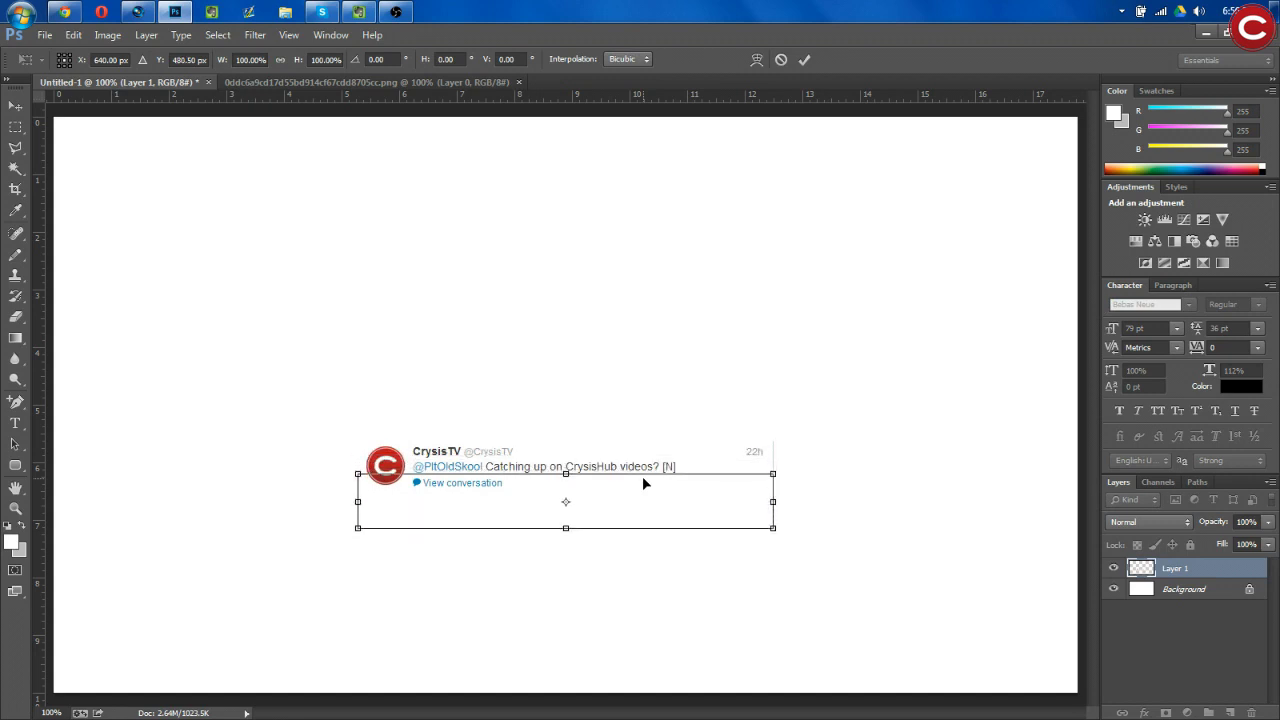
key("Down")
key("Down")
key("Down")
key("Down")
key("Down")
key("Down")
key("Down")
key("Down")
key("Down")
key("Down")
key("Down")
key("Down")
key("Down")
key("Down")
key("Down")
key("Down")
key("Down")
key("Down")
key("Down")
key("Down")
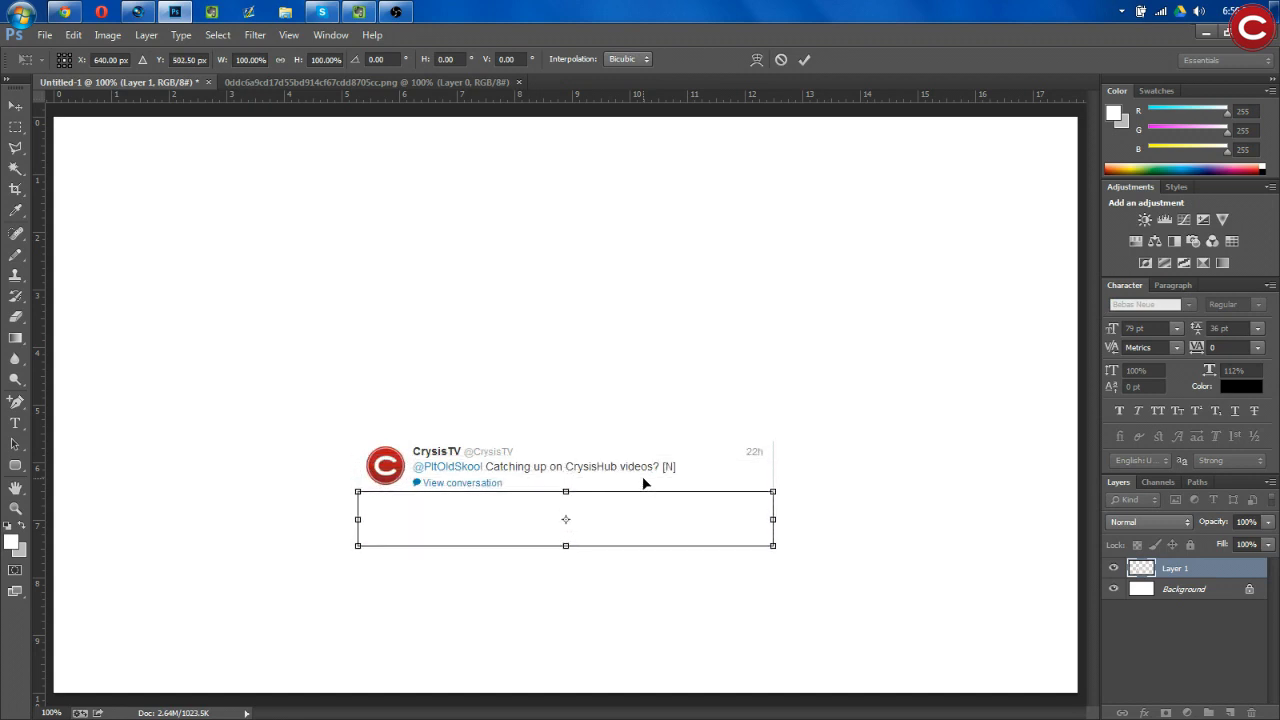
key("Down")
key("Down")
key("Down")
key("Down")
key("Down")
key("Down")
key("Down")
key("Down")
key("Down")
key("Down")
key("Down")
key("Down")
key("Down")
key("Down")
key("Down")
key("Down")
key("Down")
key("Down")
key("Down")
key("Down")
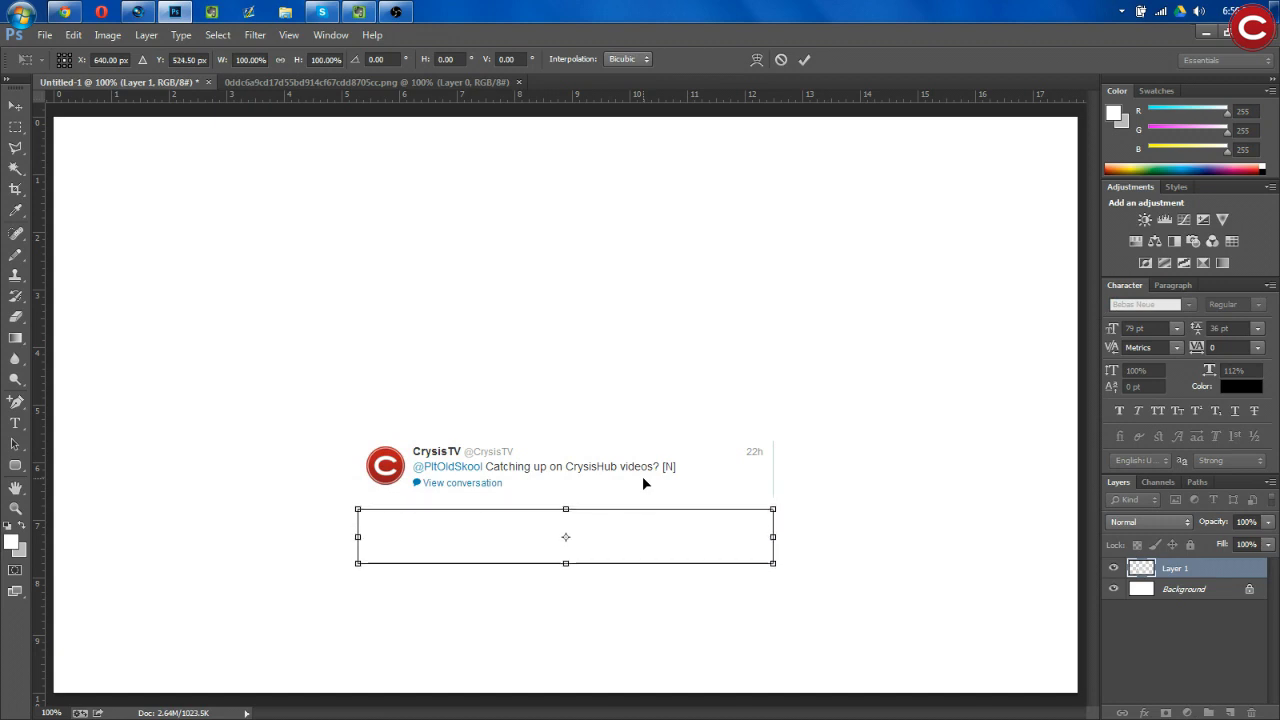
key("Down")
key("Down")
key("Down")
key("Down")
key("Down")
key("Down")
key("Down")
key("Down")
key("Down")
key("Down")
key("Down")
key("Down")
key("Down")
key("Down")
key("Down")
key("Down")
key("Down")
key("Down")
key("Down")
key("Down")
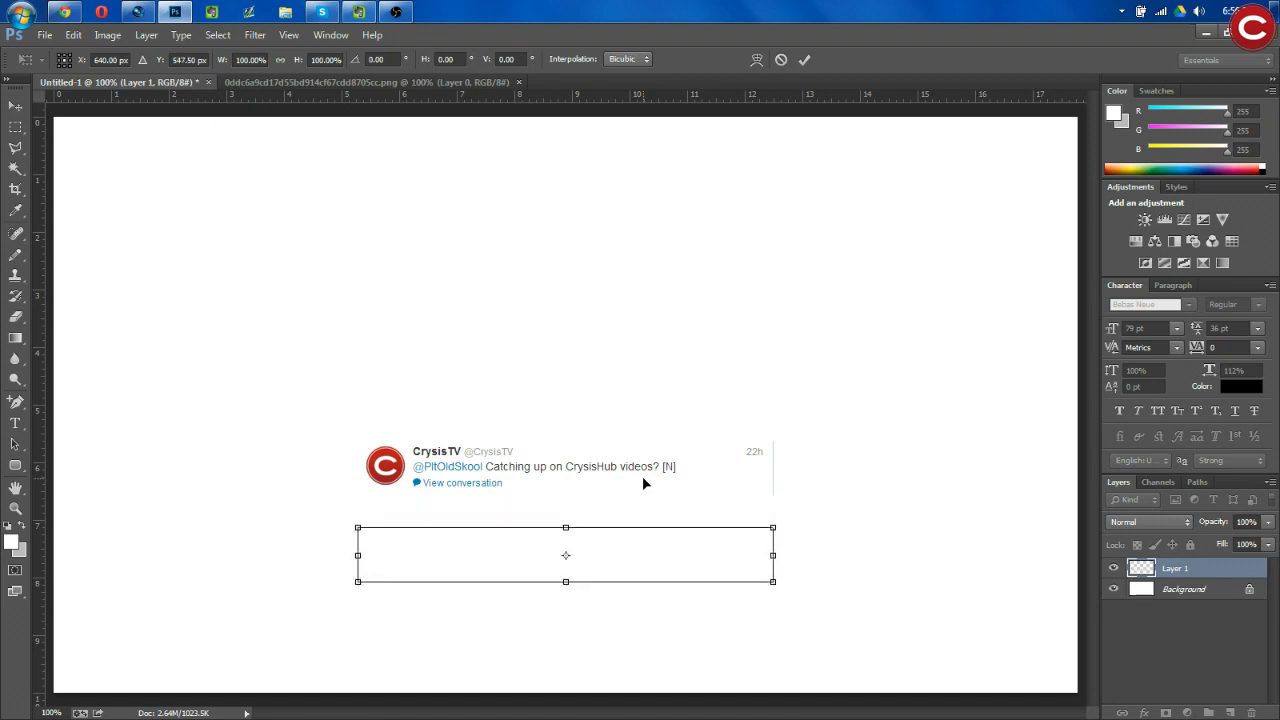
key("Down")
key("Down")
key("Down")
key("Down")
key("Down")
key("Down")
key("Down")
key("Down")
key("Down")
key("Down")
key("Down")
key("Down")
key("Down")
key("Down")
key("Down")
key("Down")
key("Down")
key("Down")
key("Down")
key("Down")
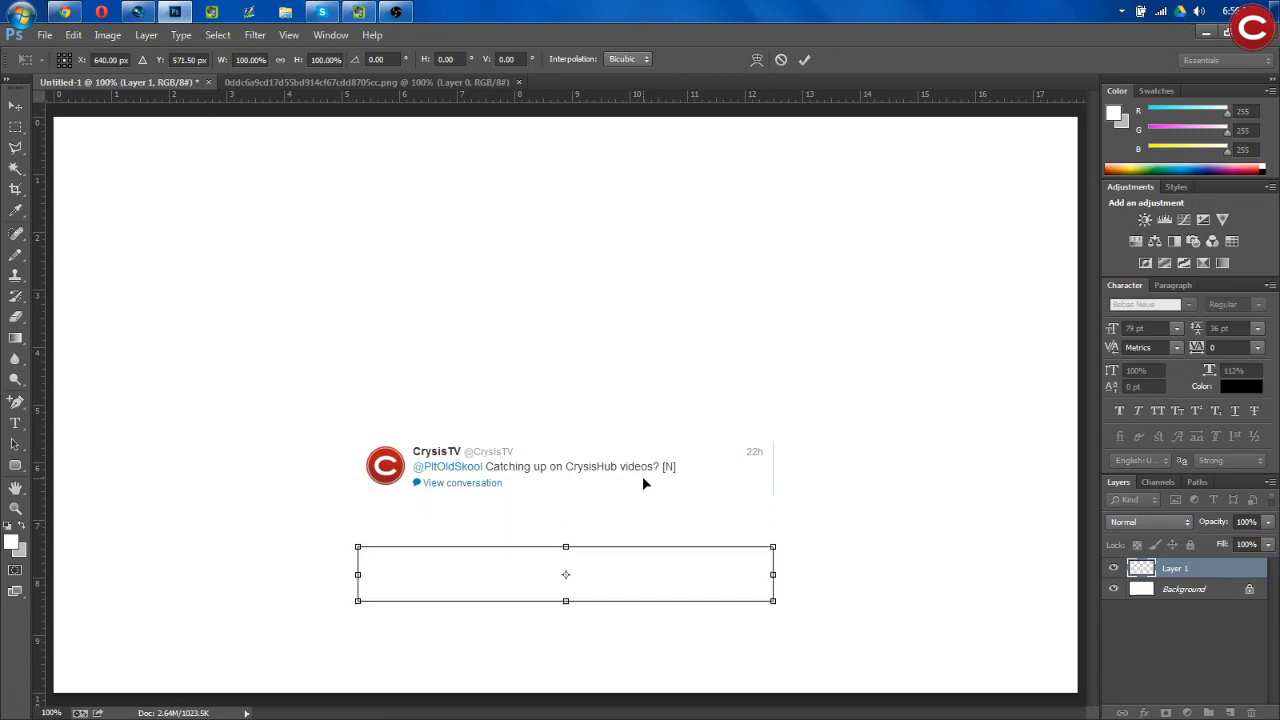
key("Down")
key("Down")
key("Down")
key("Down")
key("Down")
key("Down")
key("Down")
key("Down")
key("Down")
key("Down")
key("Down")
key("Down")
key("Down")
key("Down")
key("Down")
key("Down")
key("Down")
key("Down")
key("Down")
key("Down")
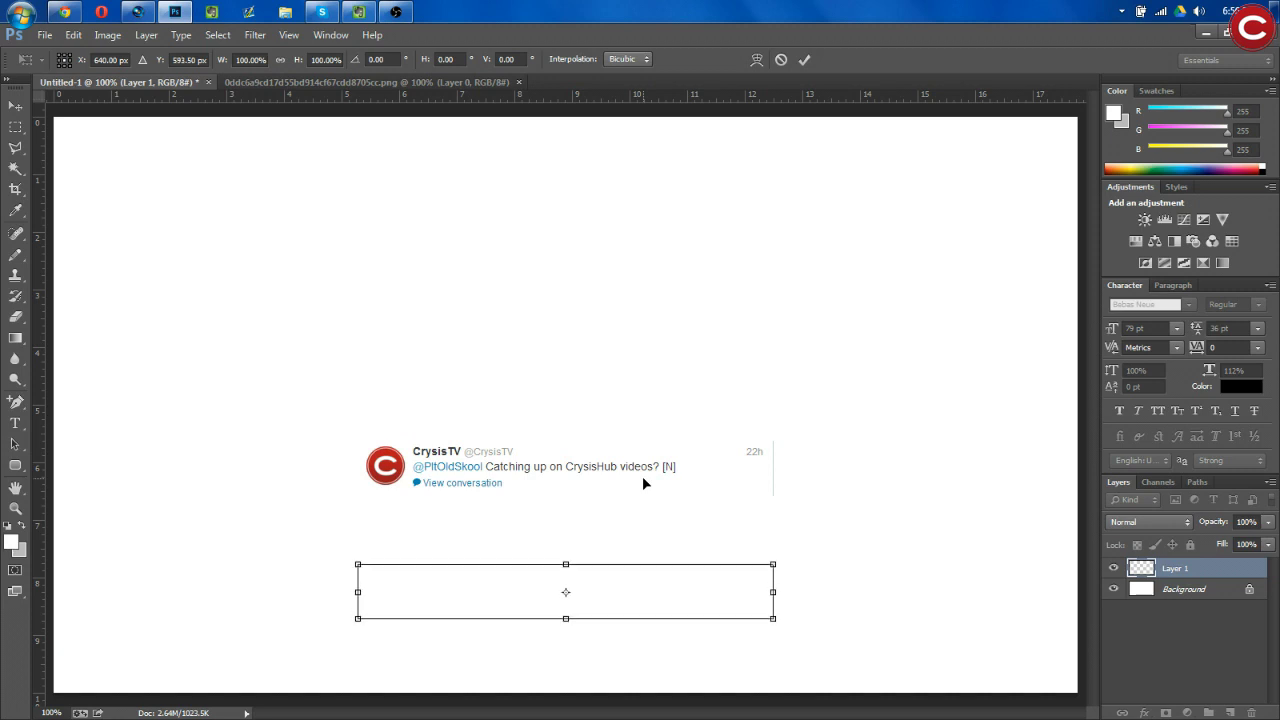
key("Down")
key("Down")
key("Down")
key("Down")
key("Down")
key("Down")
key("Down")
key("Down")
key("Down")
key("Down")
key("Down")
key("Down")
key("Down")
key("Down")
key("Down")
key("Down")
key("Down")
key("Down")
key("Down")
key("Down")
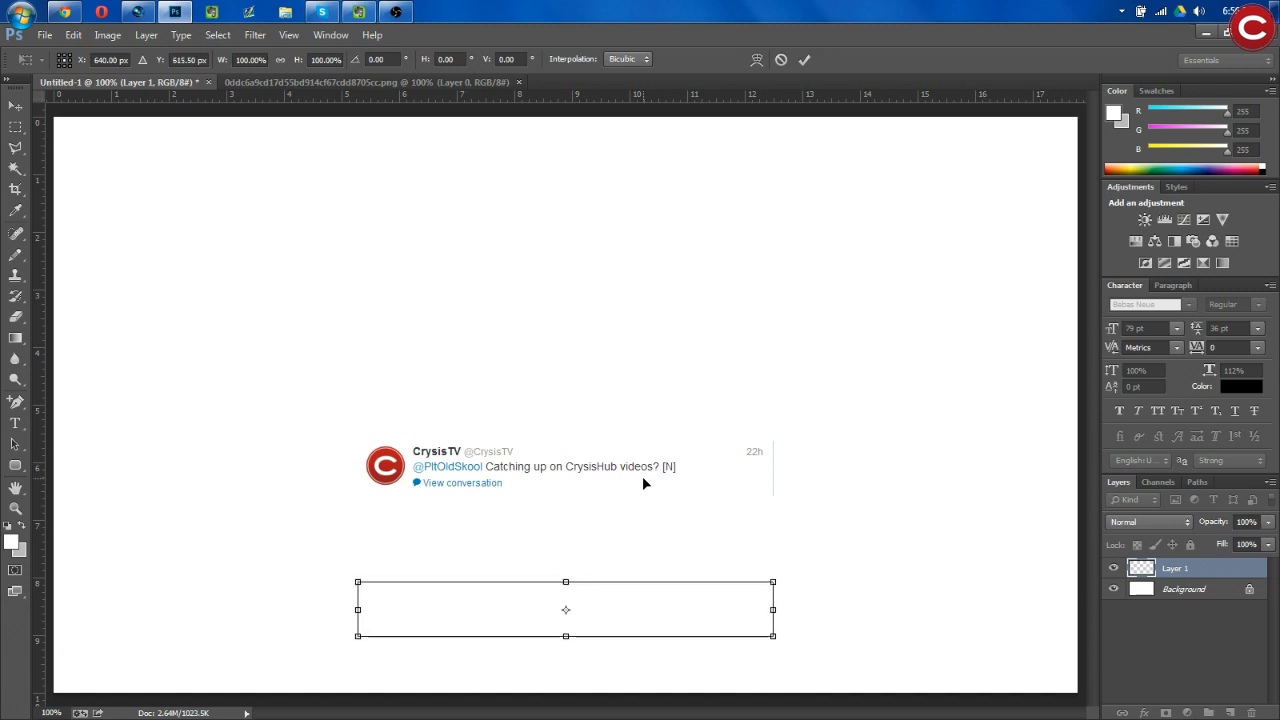
key("Down")
key("Down")
key("Down")
key("Down")
key("Down")
key("Down")
key("Down")
key("Down")
key("Down")
key("Down")
key("Down")
key("Down")
key("Down")
key("Down")
key("Down")
key("Down")
key("Down")
key("Down")
key("Down")
key("Down")
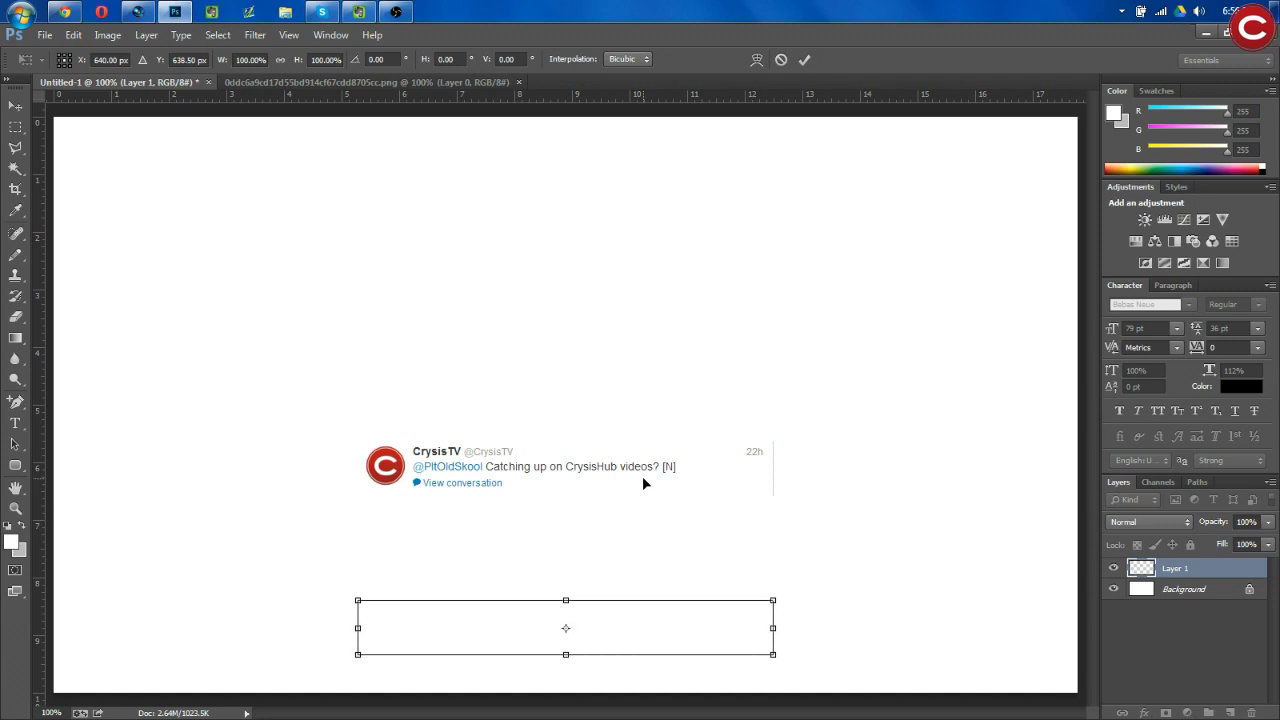
key("Down")
key("Down")
key("Down")
key("Down")
key("Down")
key("Down")
key("Down")
key("Down")
key("Down")
key("Down")
key("Down")
key("Down")
key("Down")
key("Down")
key("Down")
key("Down")
key("Down")
key("Down")
key("Down")
key("Down")
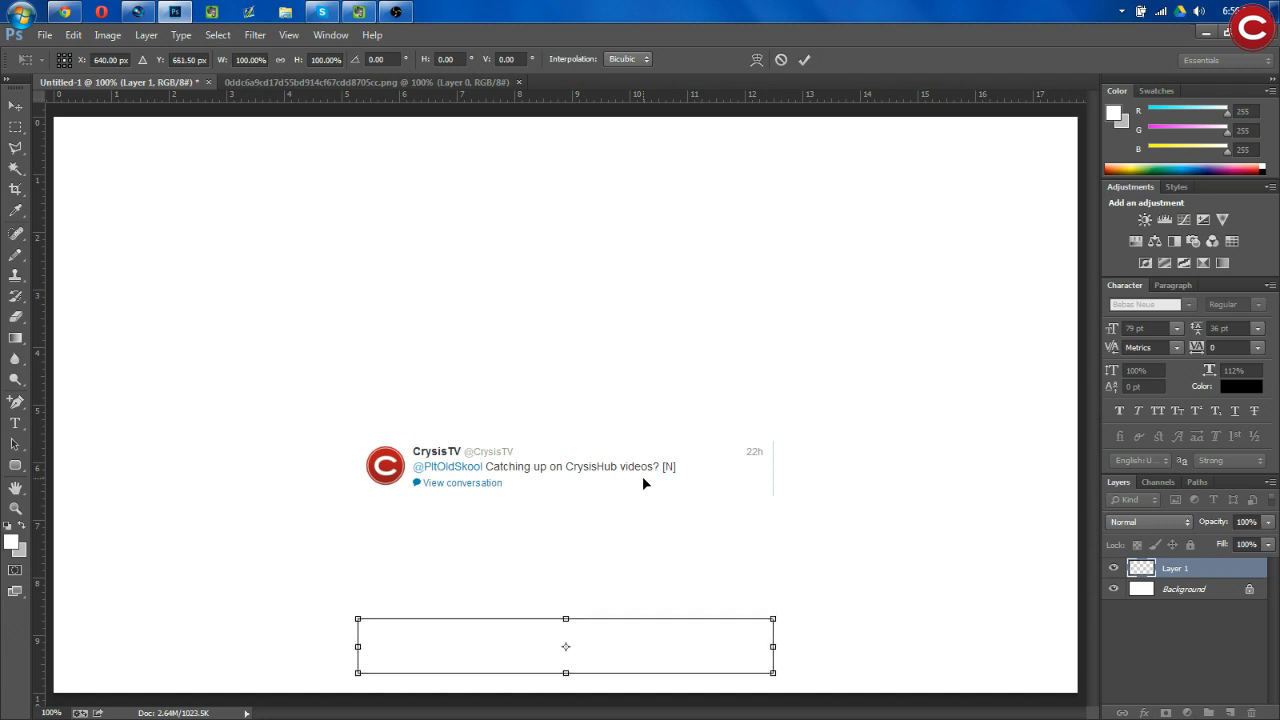
key("Return")
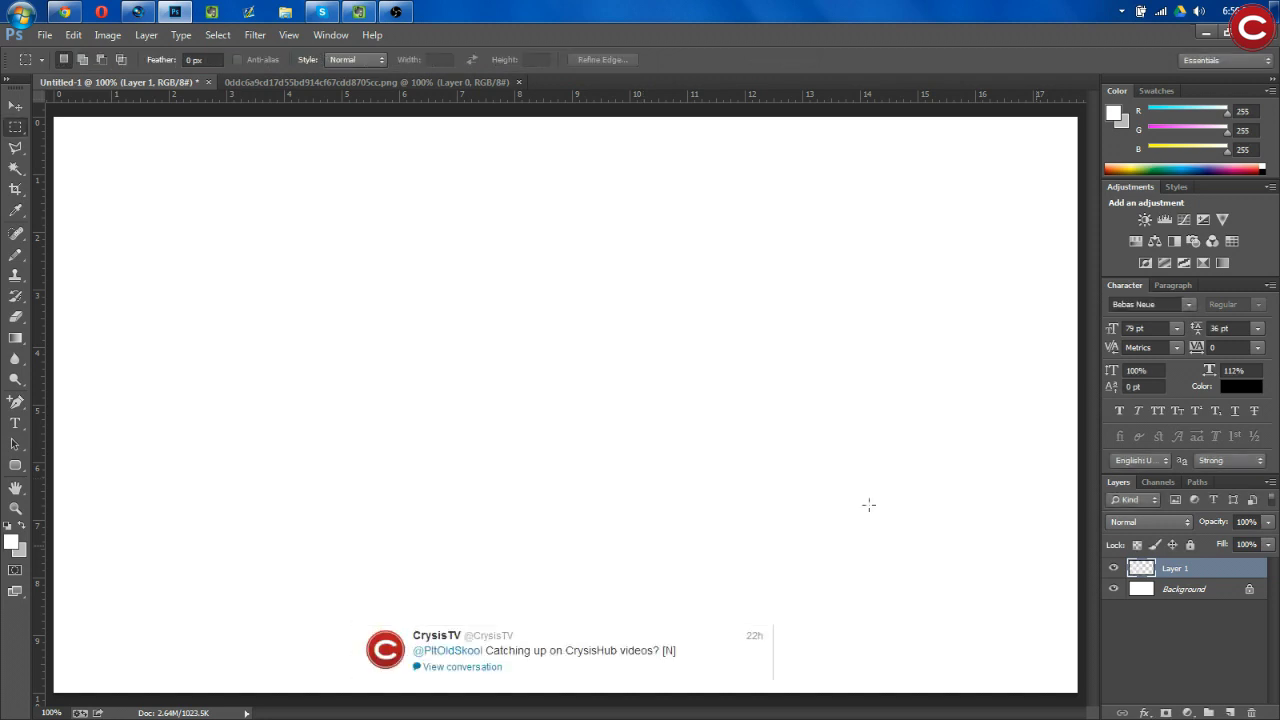
Hide the Background layer and save the transparent image as Untitled-1.psd.
left_click(1117, 589)
left_click(45, 35)
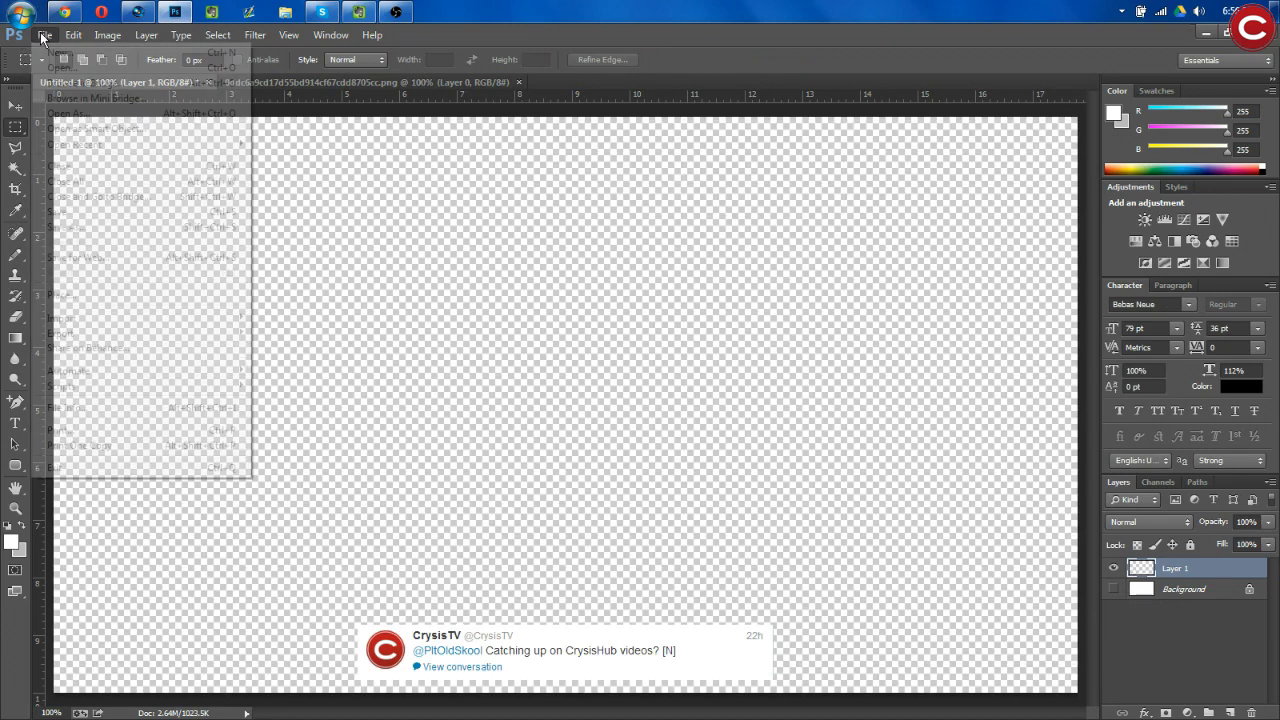
left_click(66, 227)
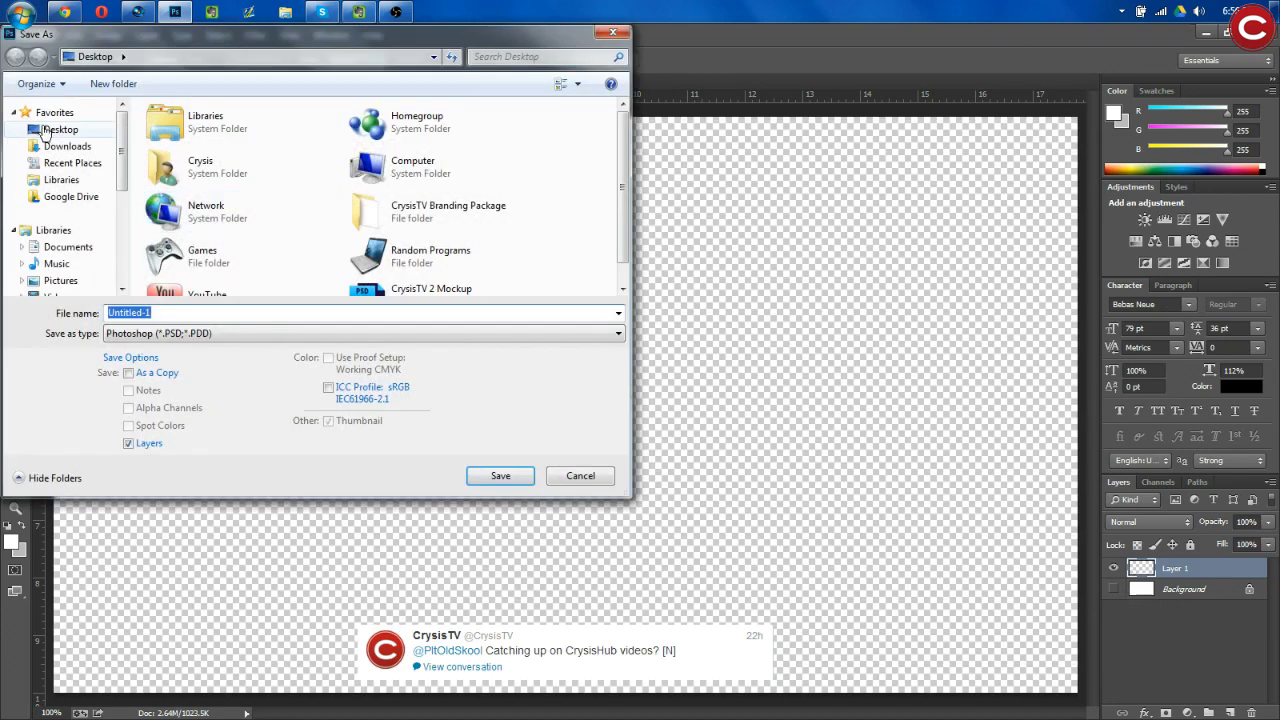
left_click(500, 476)
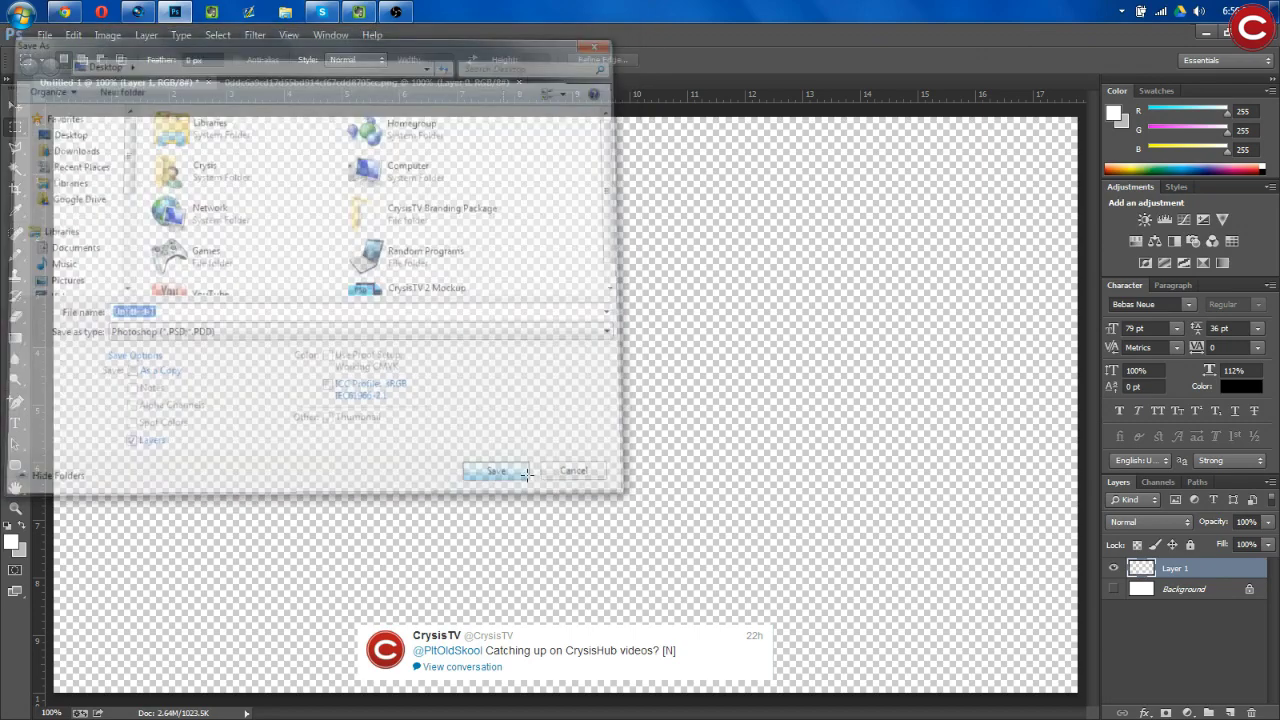
Open the Minecraft video and the tweet PNG from the Desktop in Vegas Pro.
left_click(139, 11)
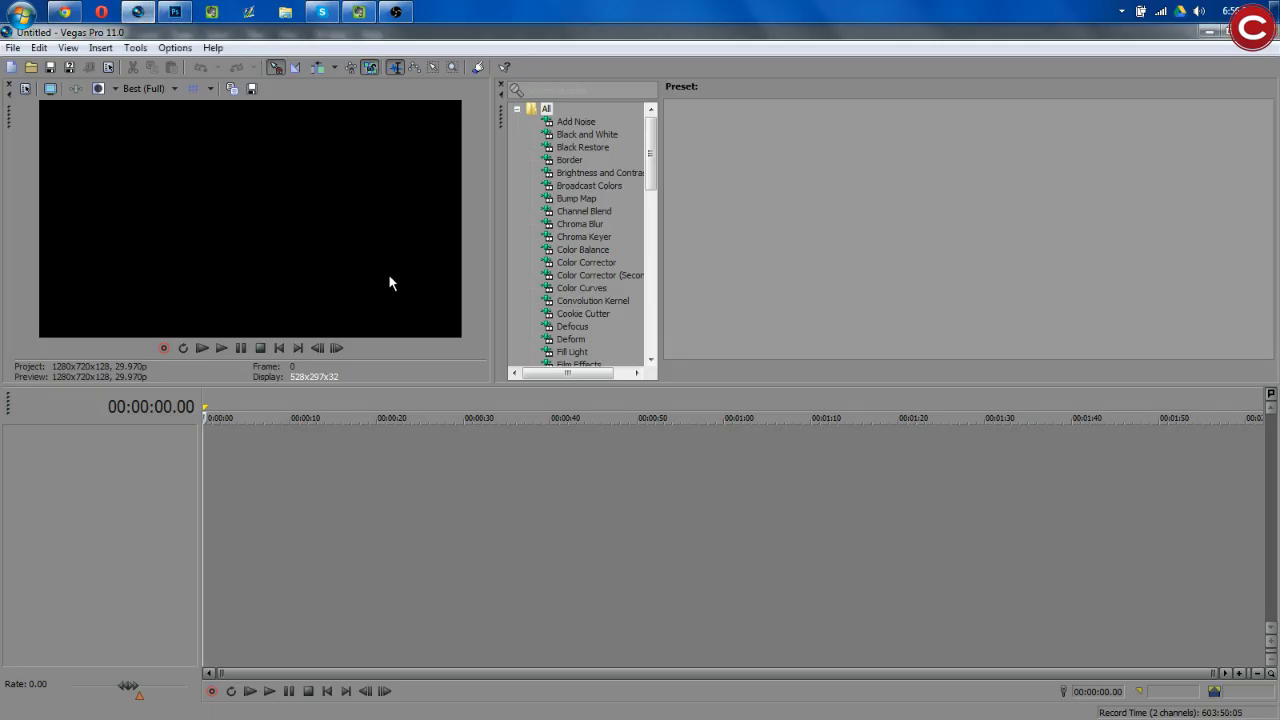
left_click(13, 47)
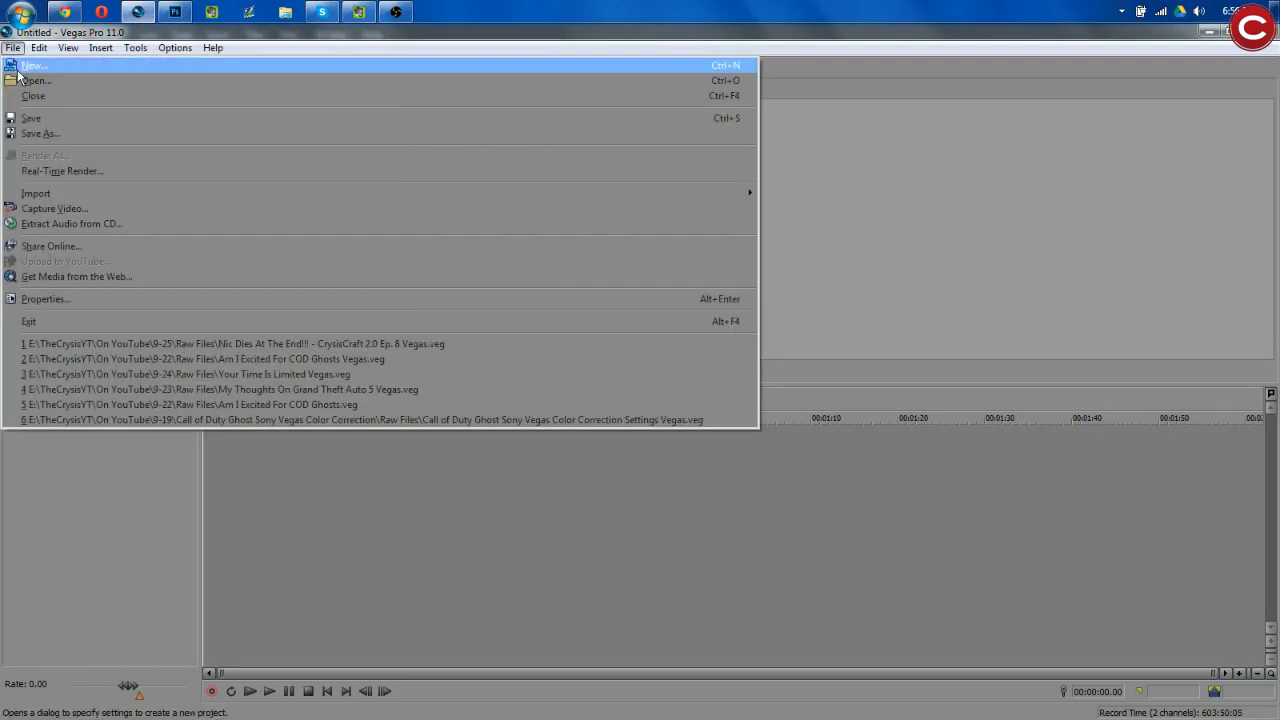
left_click(22, 84)
double_click(180, 140)
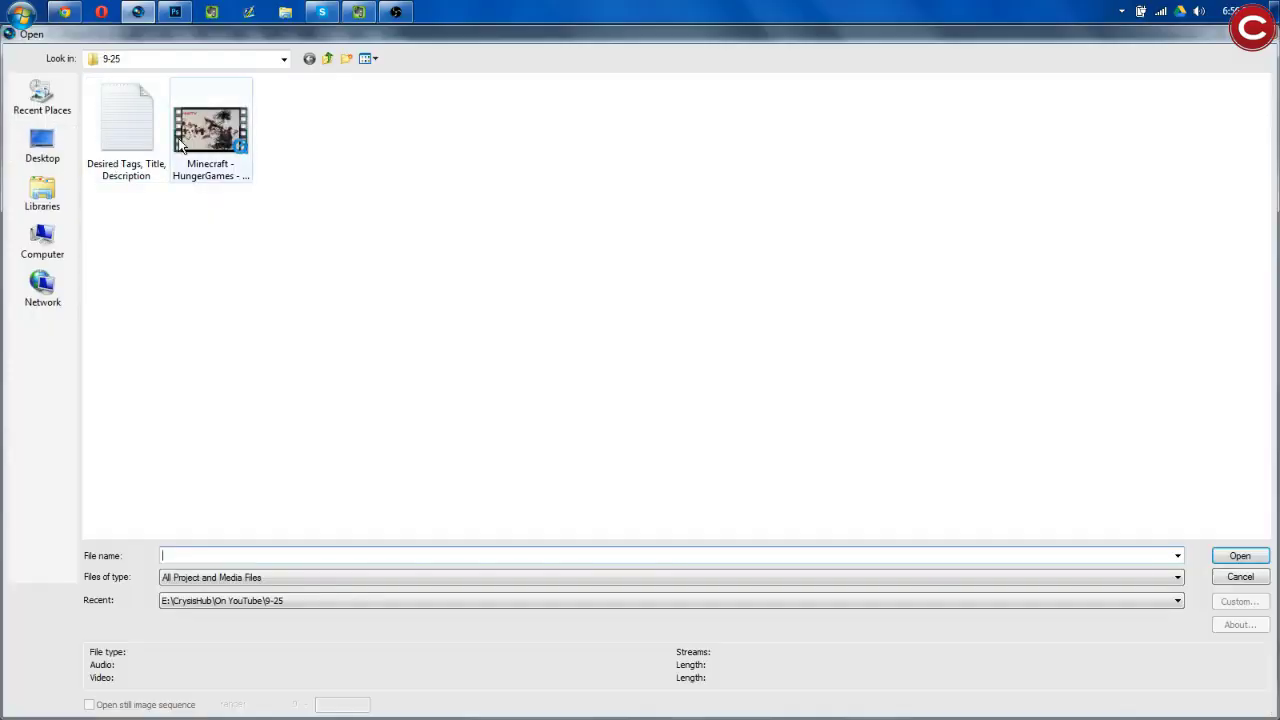
left_click(13, 47)
left_click(14, 88)
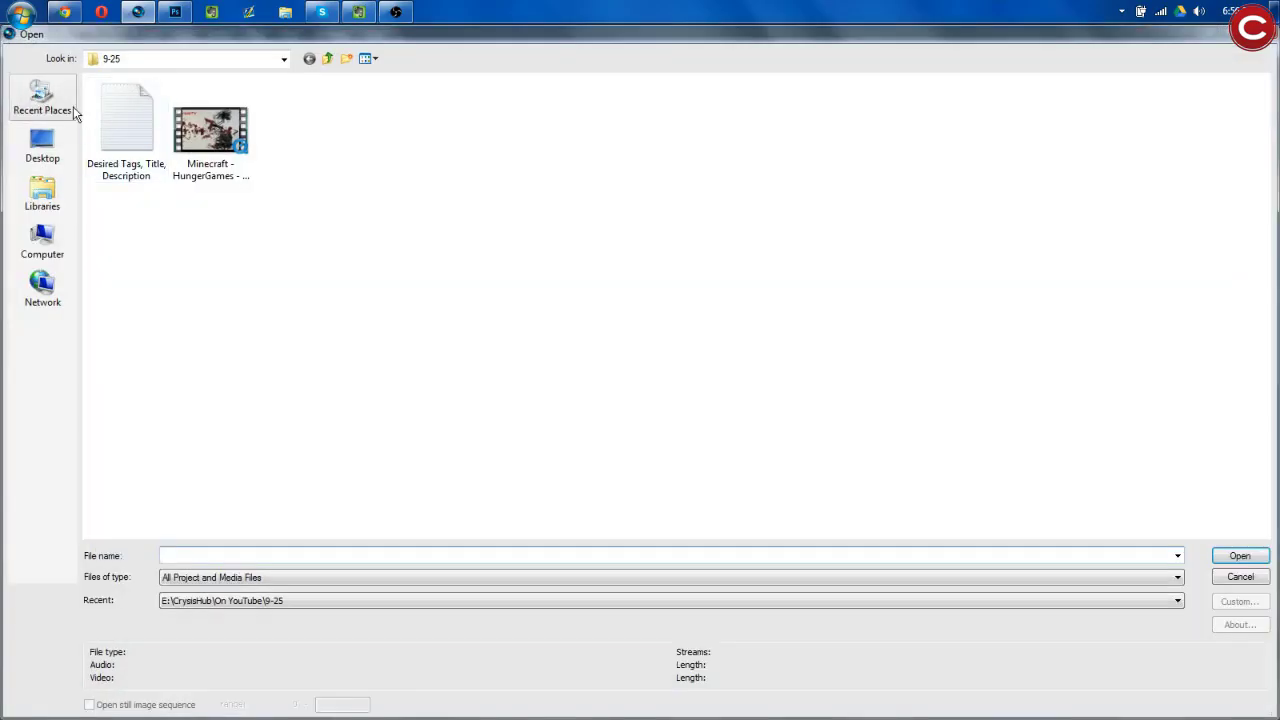
left_click(42, 146)
left_click(318, 108)
double_click(318, 108)
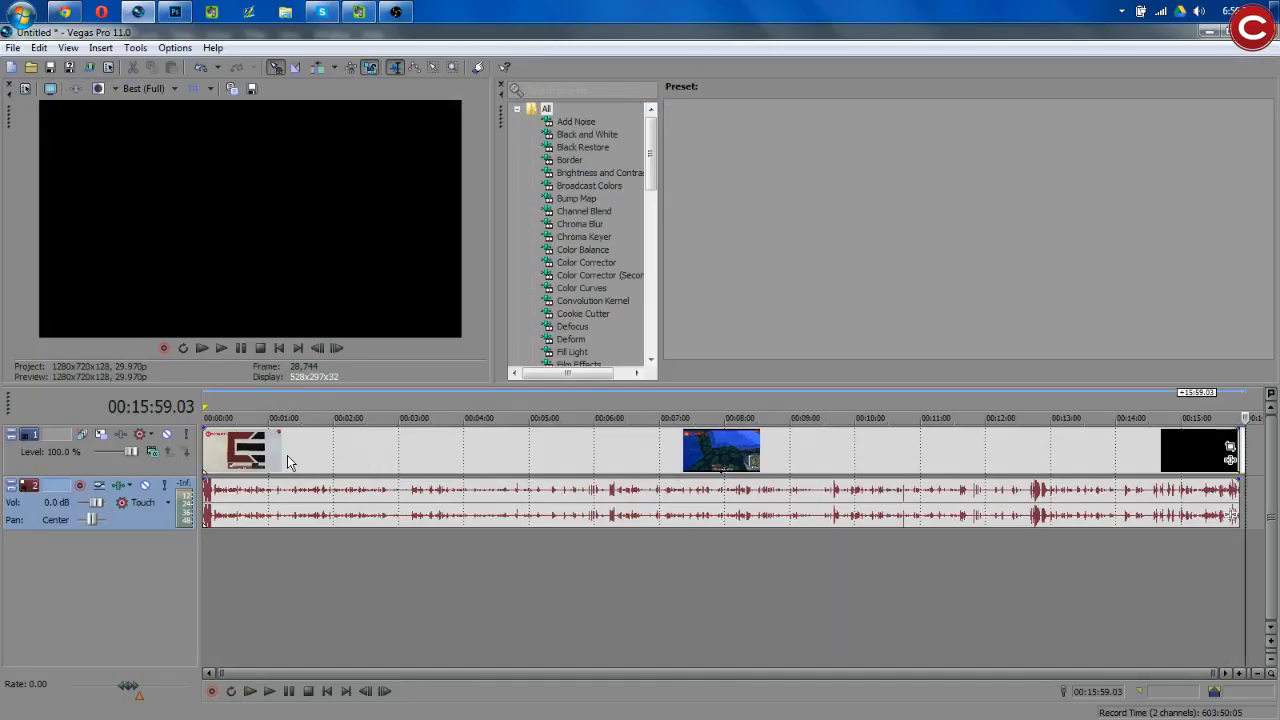
Delete the video events on track 1, keeping only the Minecraft audio.
left_click(215, 462)
right_click(248, 460)
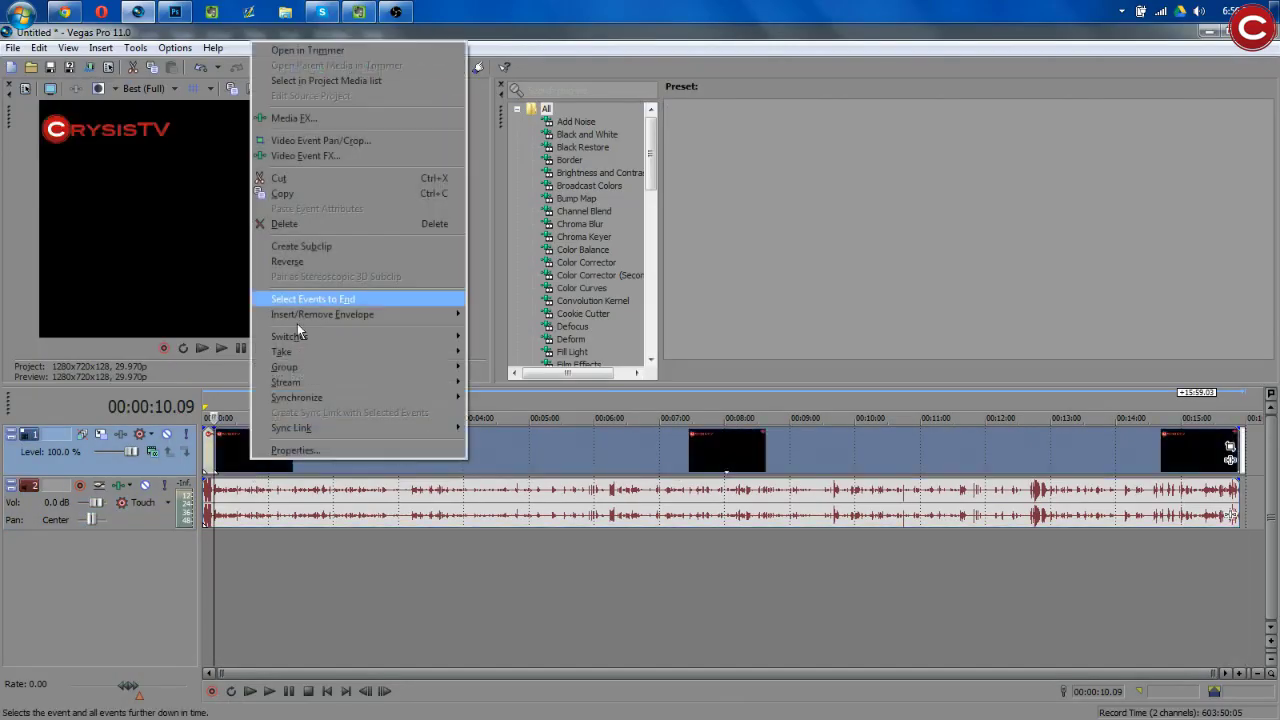
left_click(300, 228)
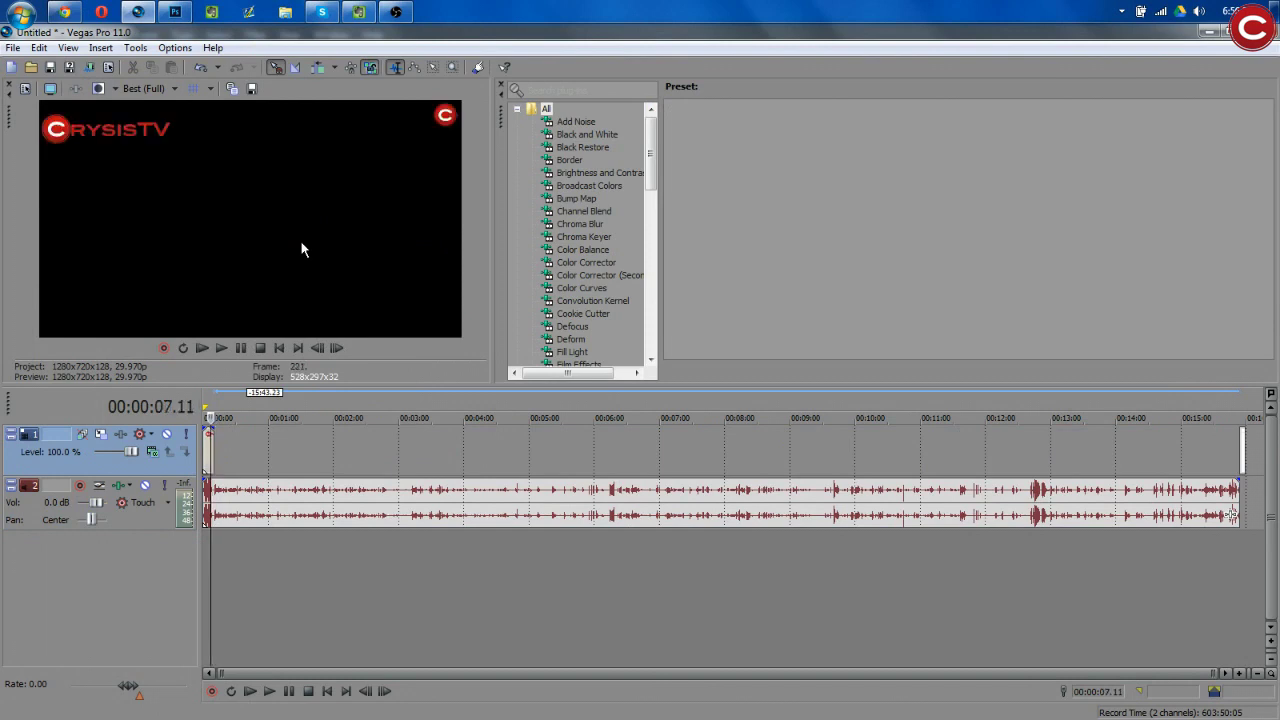
Insert a new video track and delete the misplaced tweet event.
left_click(102, 48)
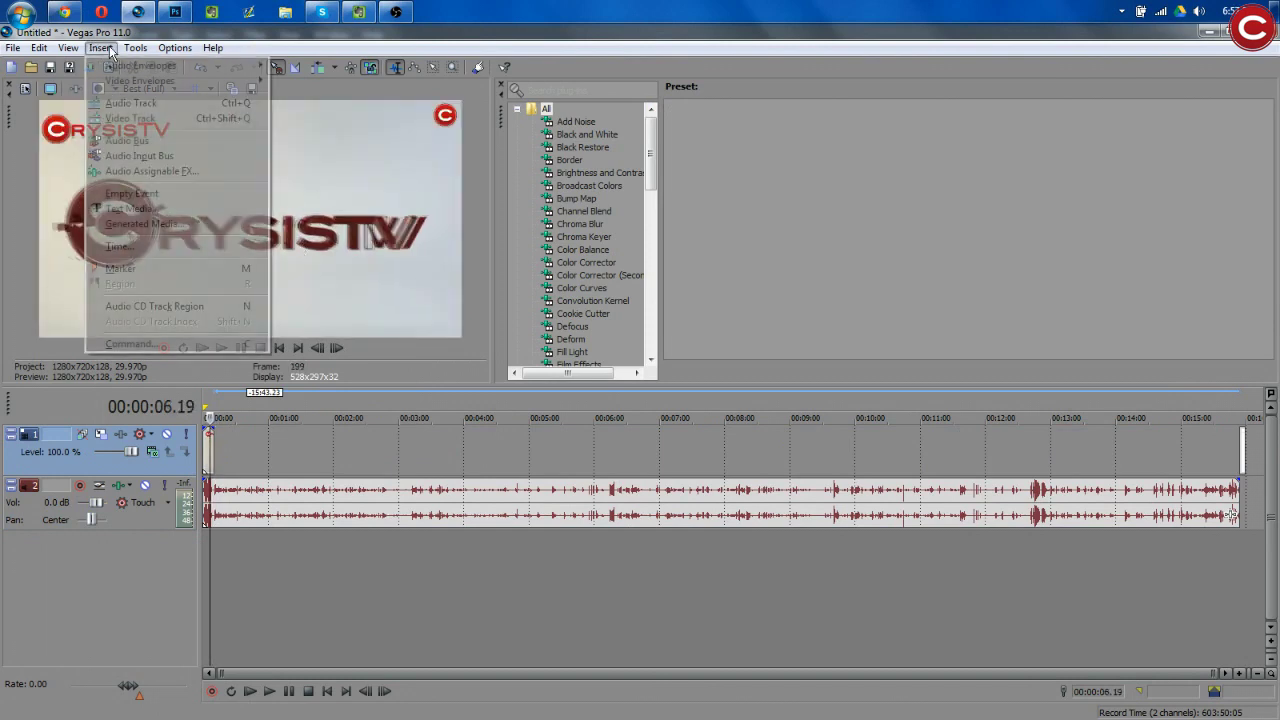
left_click(130, 118)
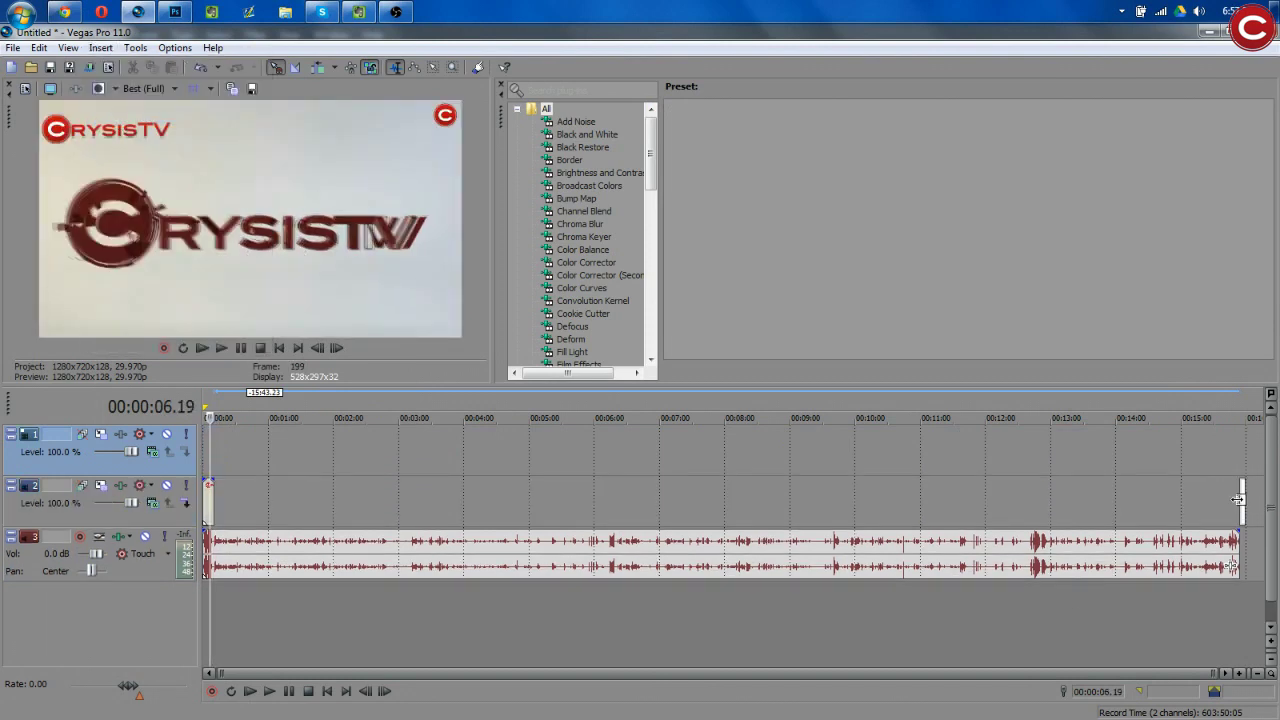
left_click_drag(1228, 497, 1000, 500)
left_click_drag(243, 419, 238, 453)
right_click(238, 463)
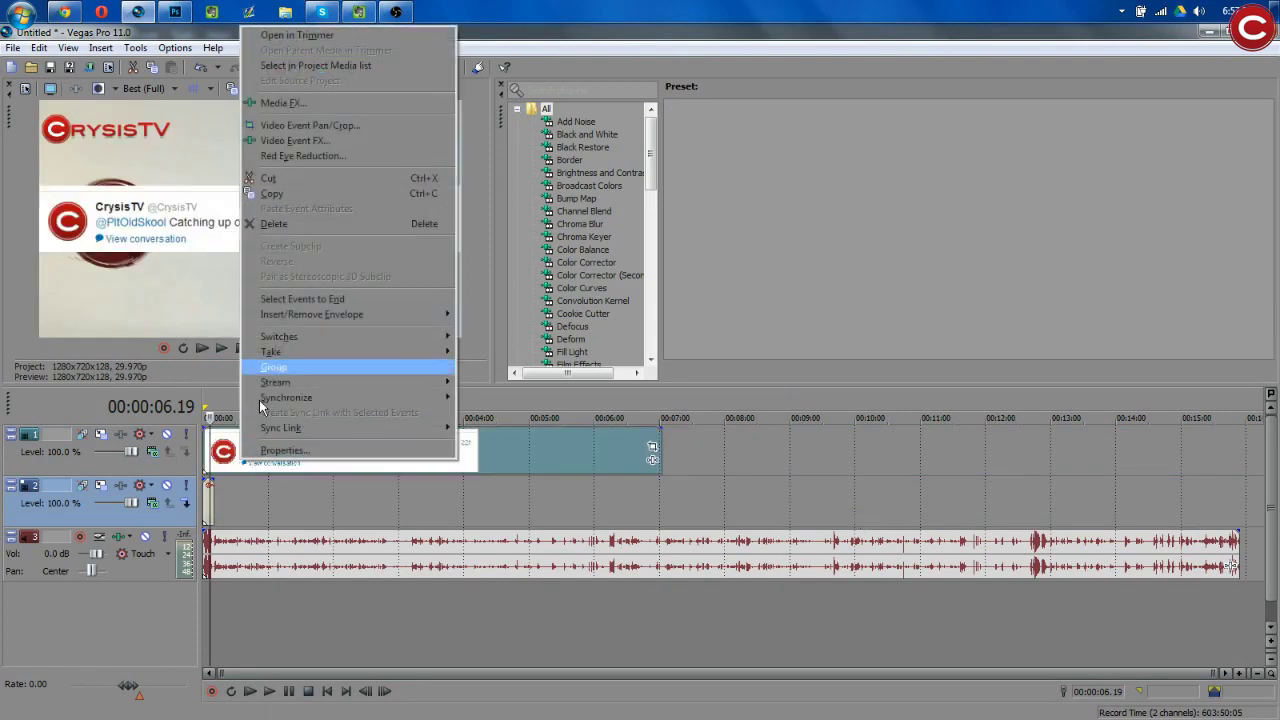
left_click(273, 224)
Reopen the tweet image and place it on track 1 at 00:00:00.
left_click(13, 47)
left_click(232, 183)
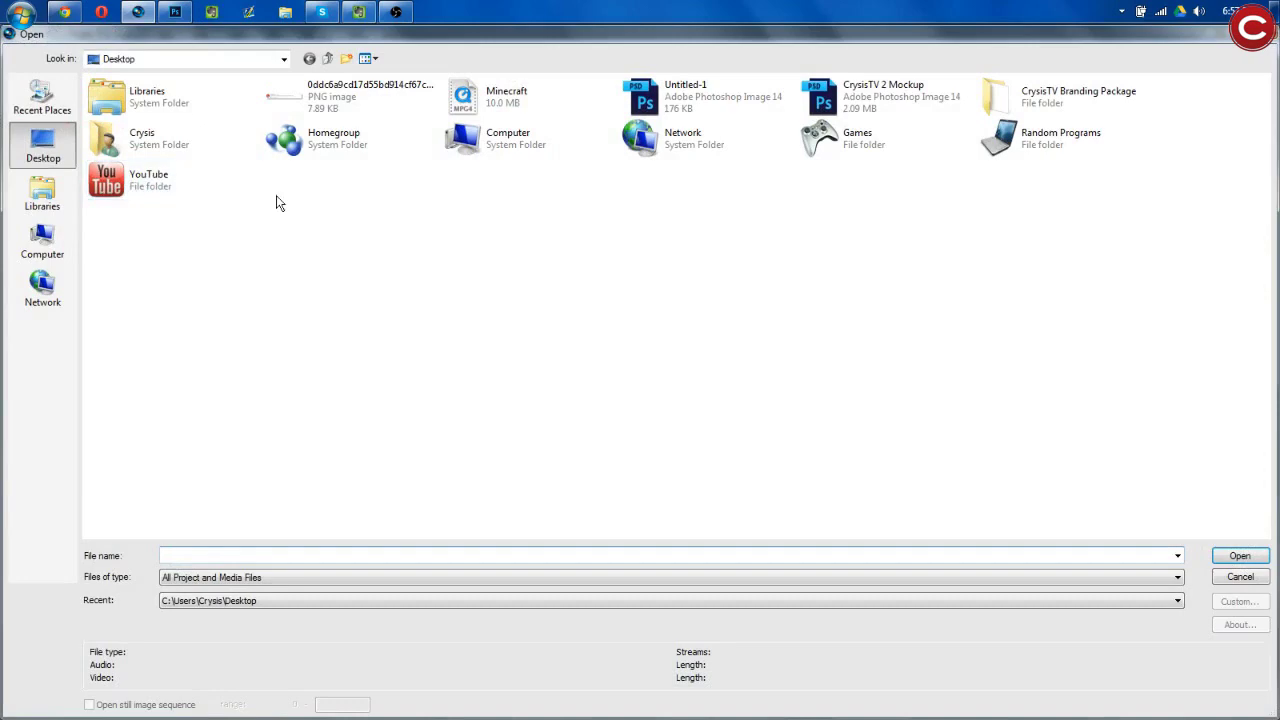
double_click(730, 100)
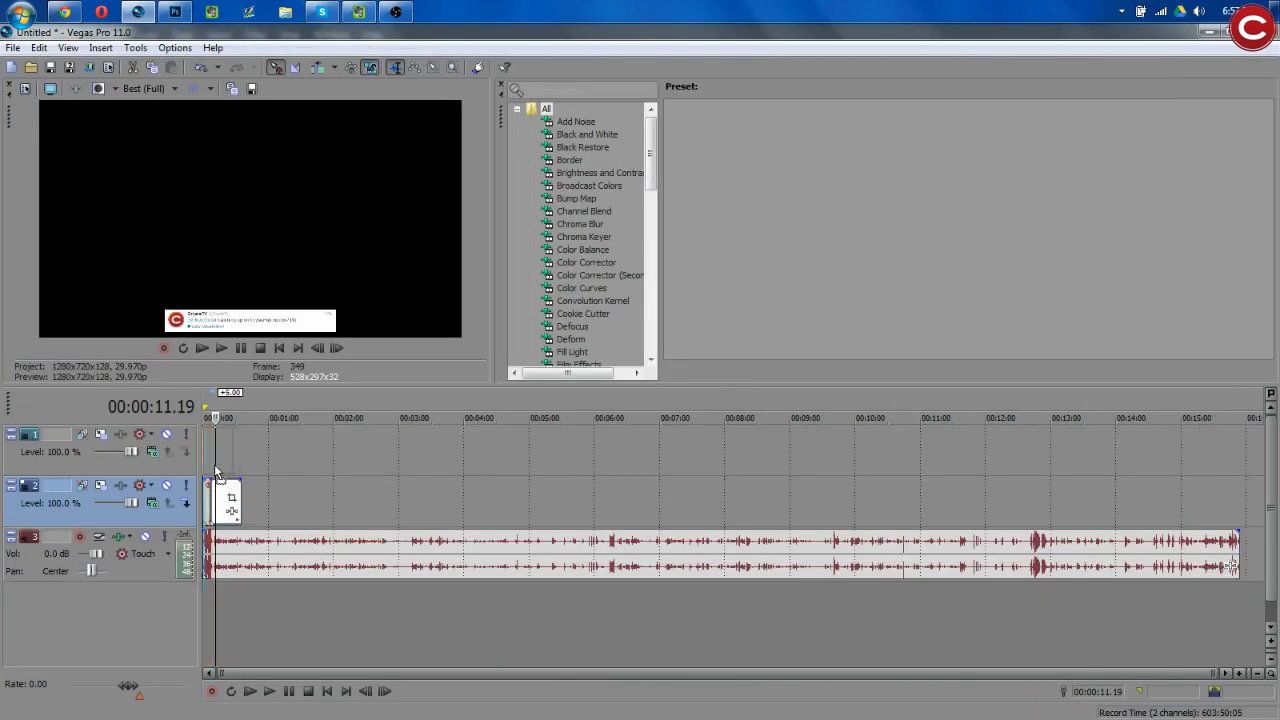
left_click_drag(214, 493, 213, 462)
left_click(214, 464)
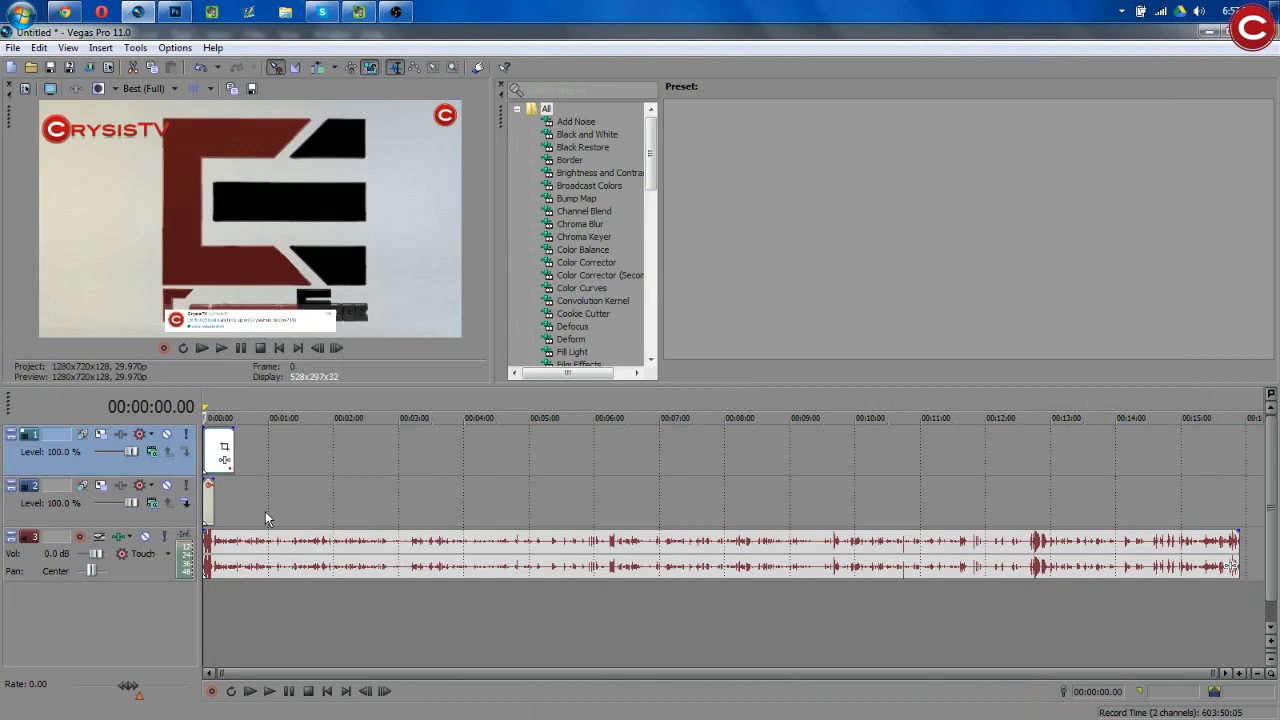
Confirm the tweet event's Properties, then trim it to a thin sliver at the start.
scroll(265, 511, "up", 2)
right_click(223, 466)
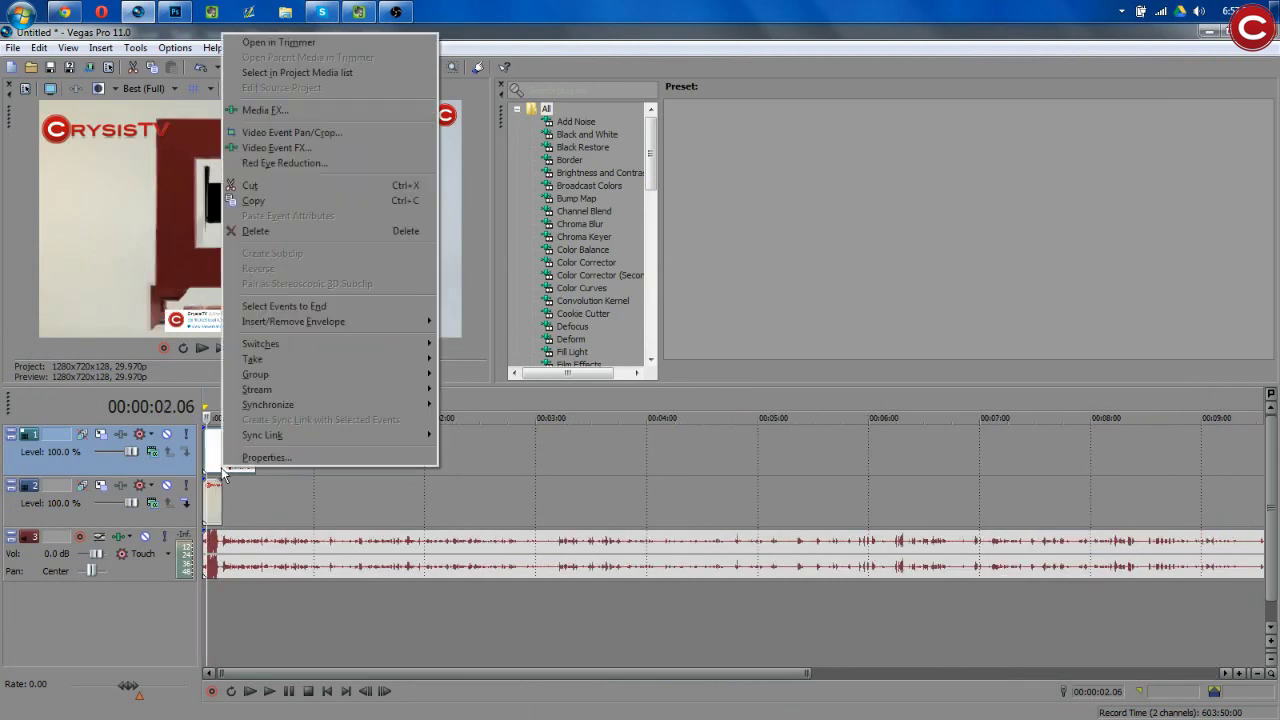
left_click(262, 457)
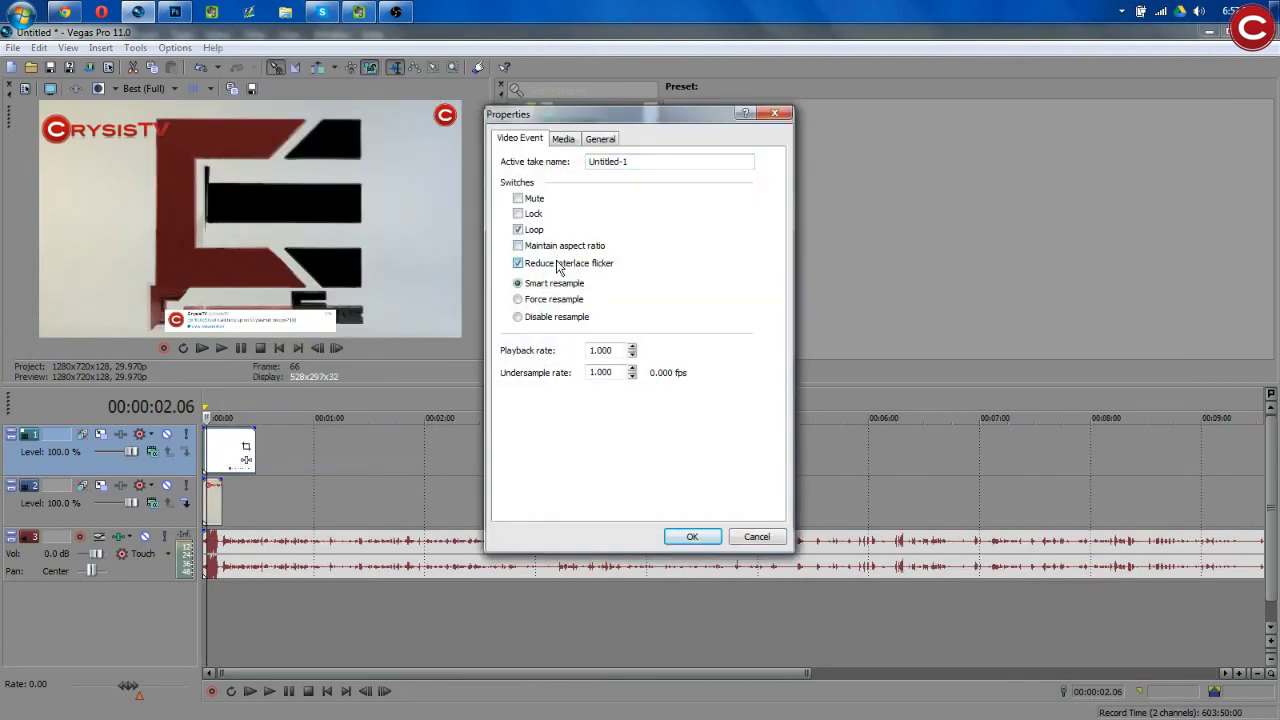
left_click(698, 542)
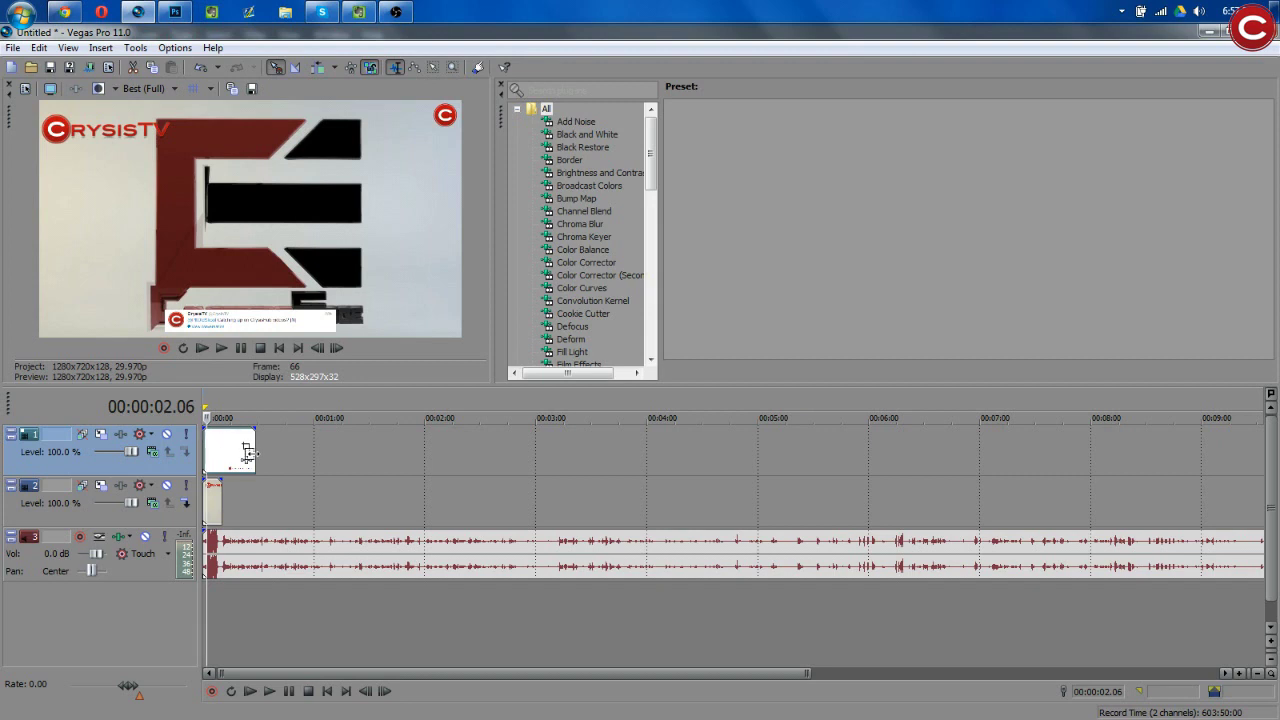
mouse_move(254, 450)
left_mouse_down()
mouse_move(293, 448)
mouse_move(212, 452)
mouse_move(236, 460)
left_mouse_up()
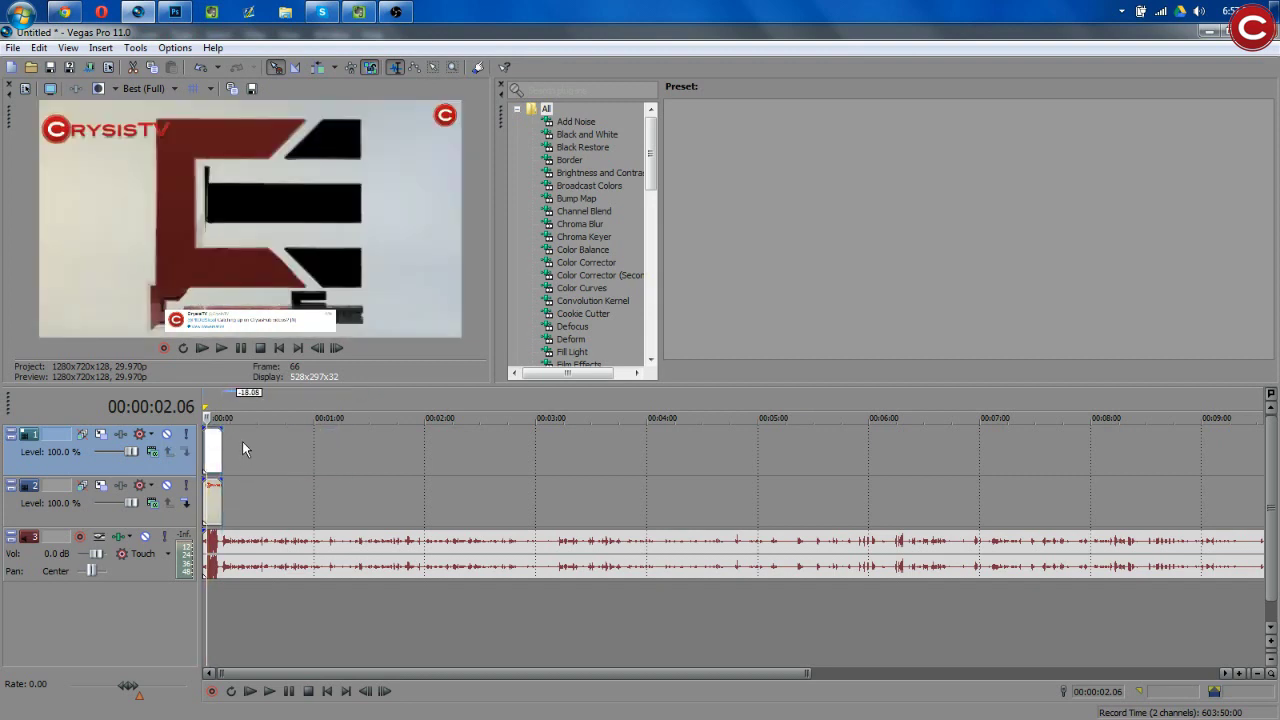